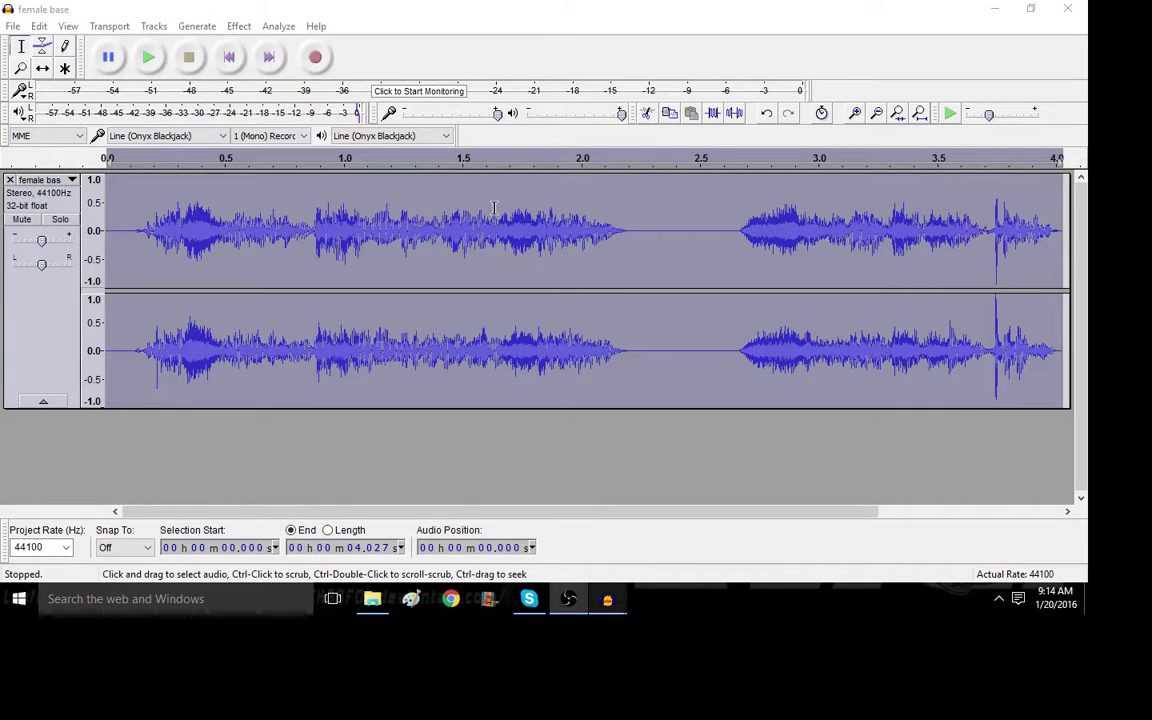
# Step: Play the female base recording in Audacity, then play it again from the start
pyautogui.click(150, 58)
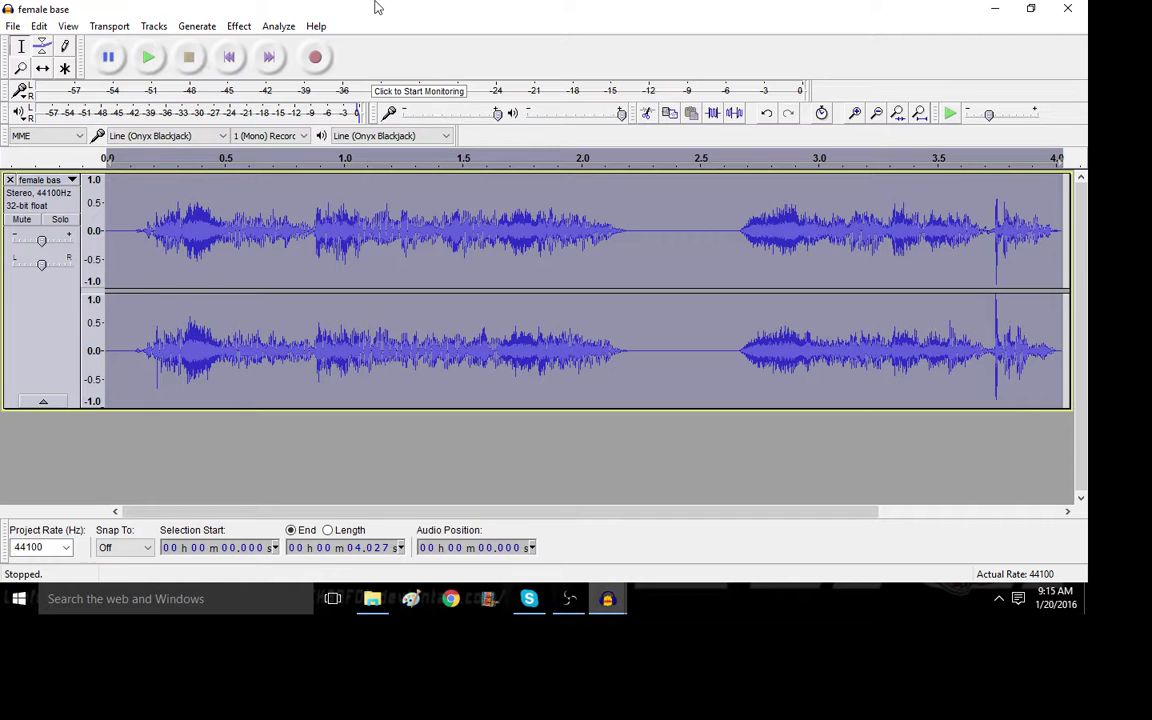
pyautogui.click(148, 57)
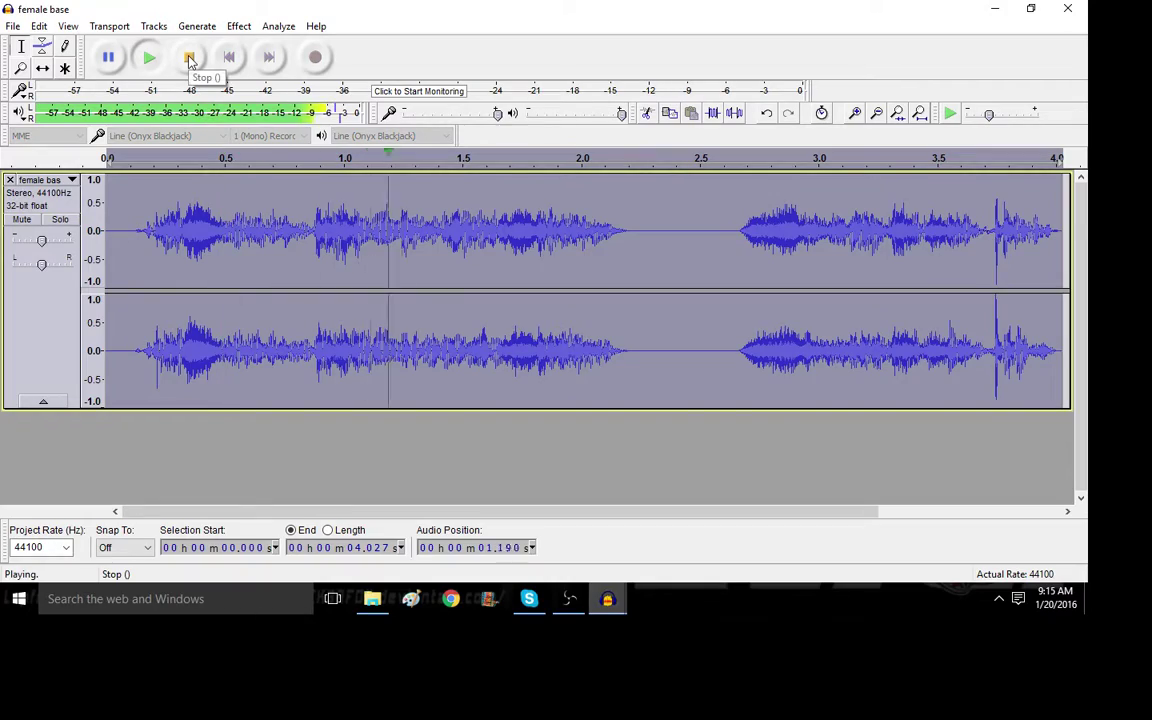
# Step: Stop and minimize the female base window, then switch to awrdxm and play its voice line
pyautogui.click(189, 58)
pyautogui.click(994, 8)
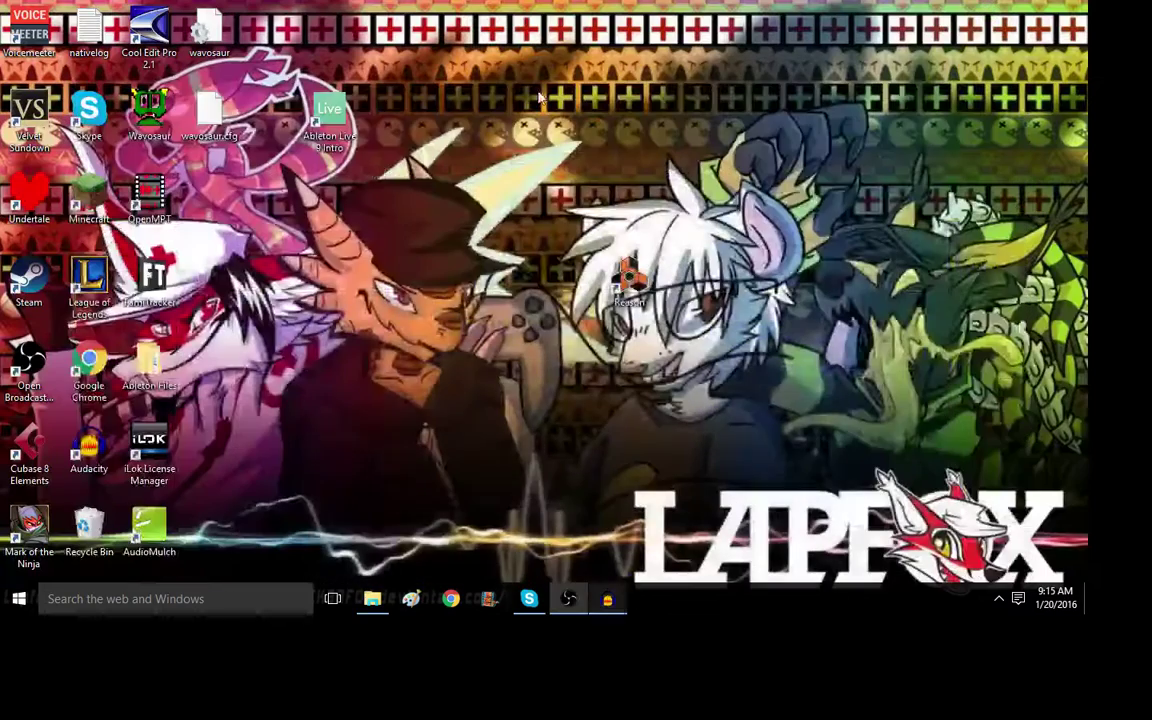
pyautogui.moveTo(607, 572)
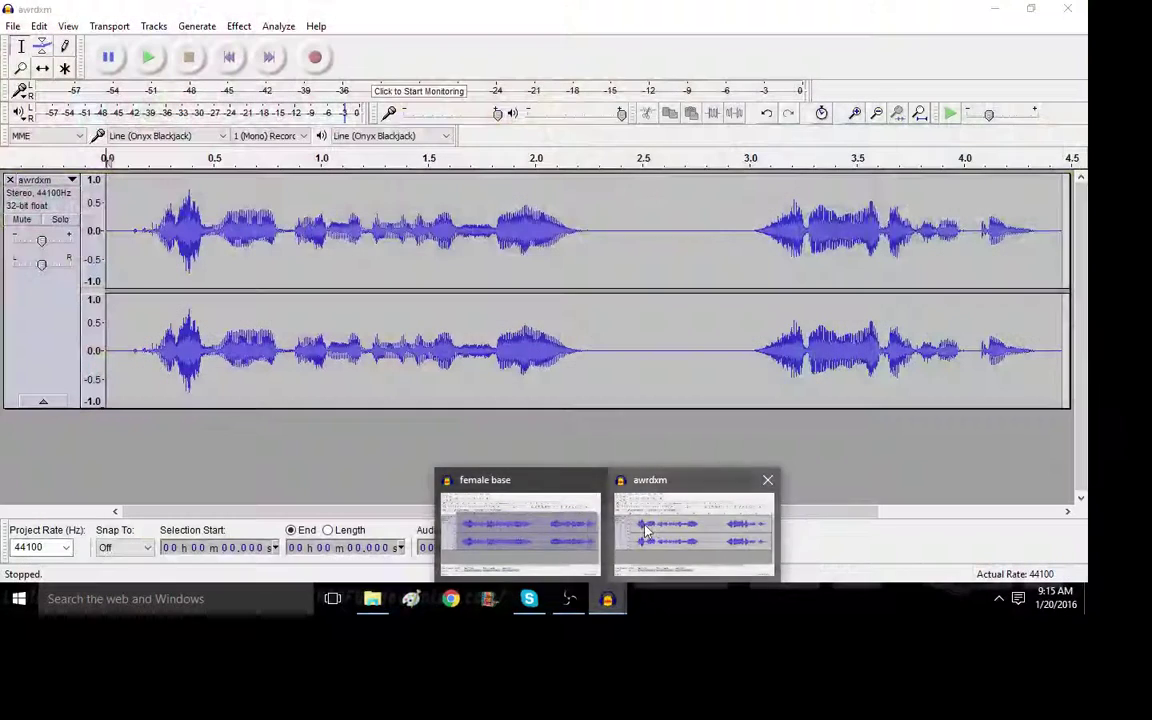
pyautogui.click(693, 535)
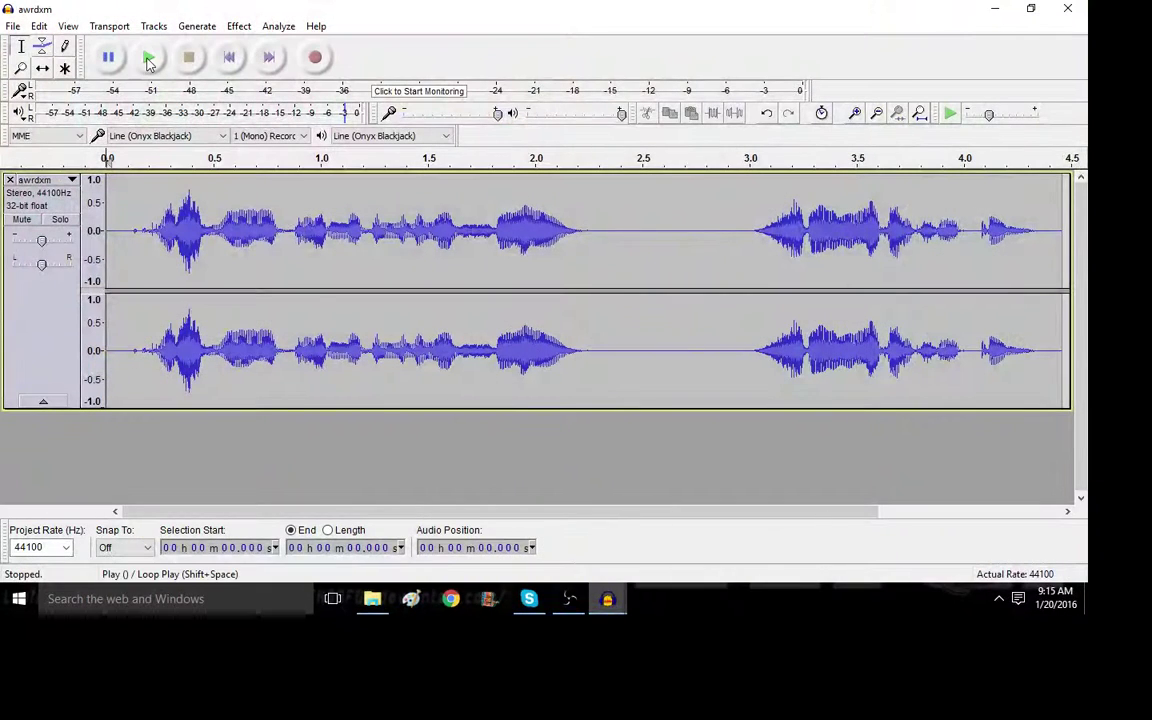
pyautogui.click(151, 61)
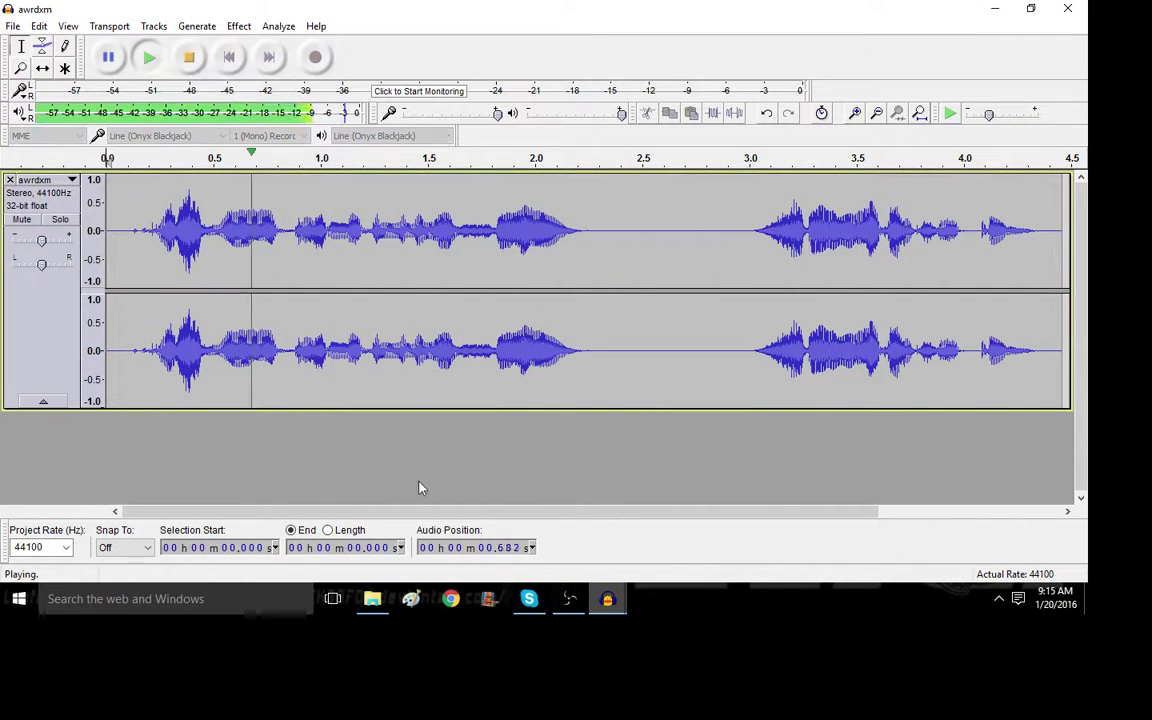
pyautogui.click(567, 600)
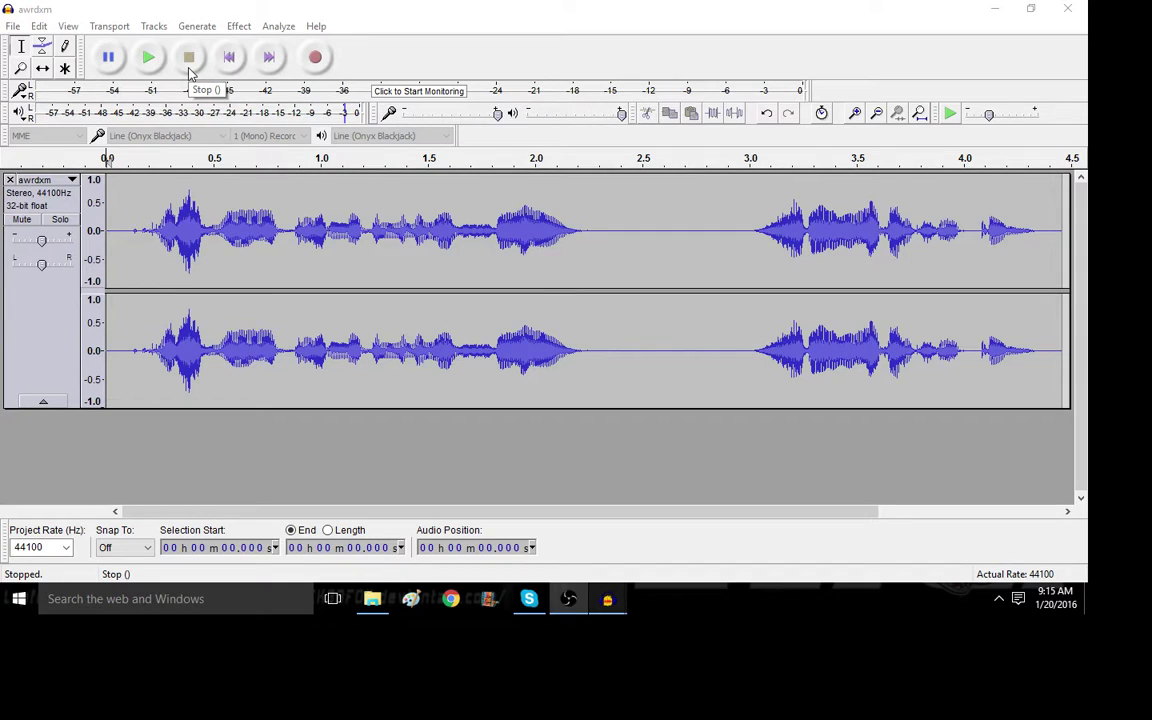
# Step: Delete the silent slice from 2.517 to 2.648 s, then play the 4.33 s clip to check
pyautogui.moveTo(647, 235); pyautogui.dragTo(675, 228)
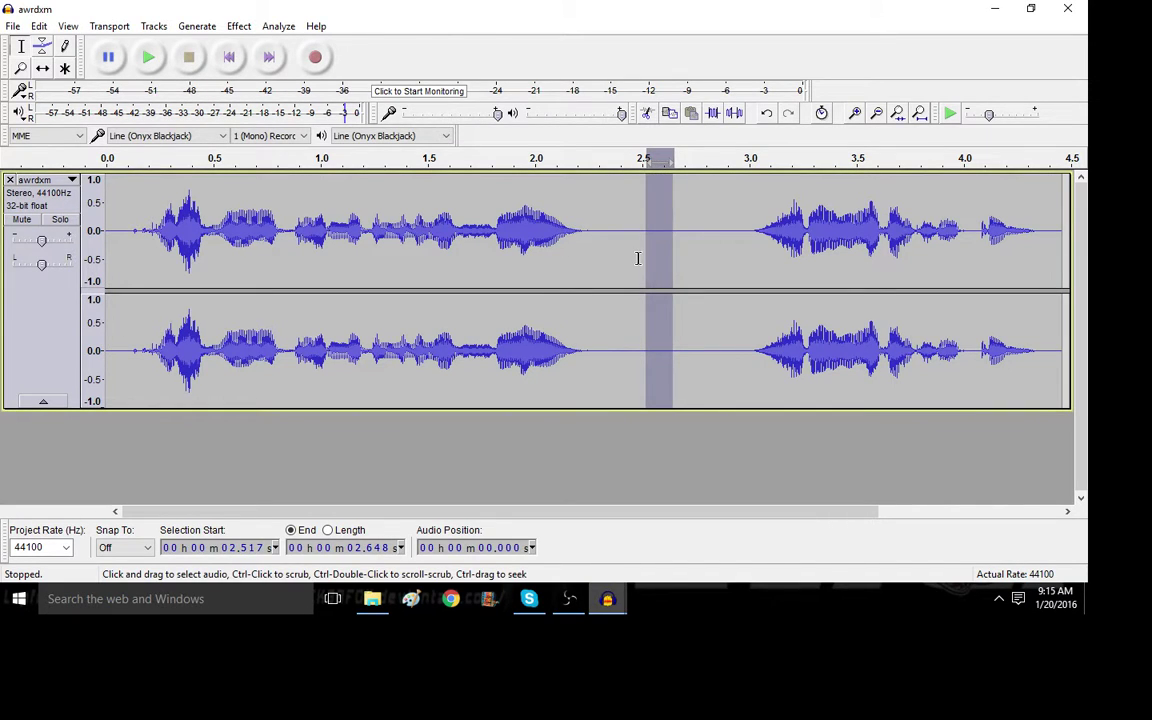
pyautogui.press('Delete')
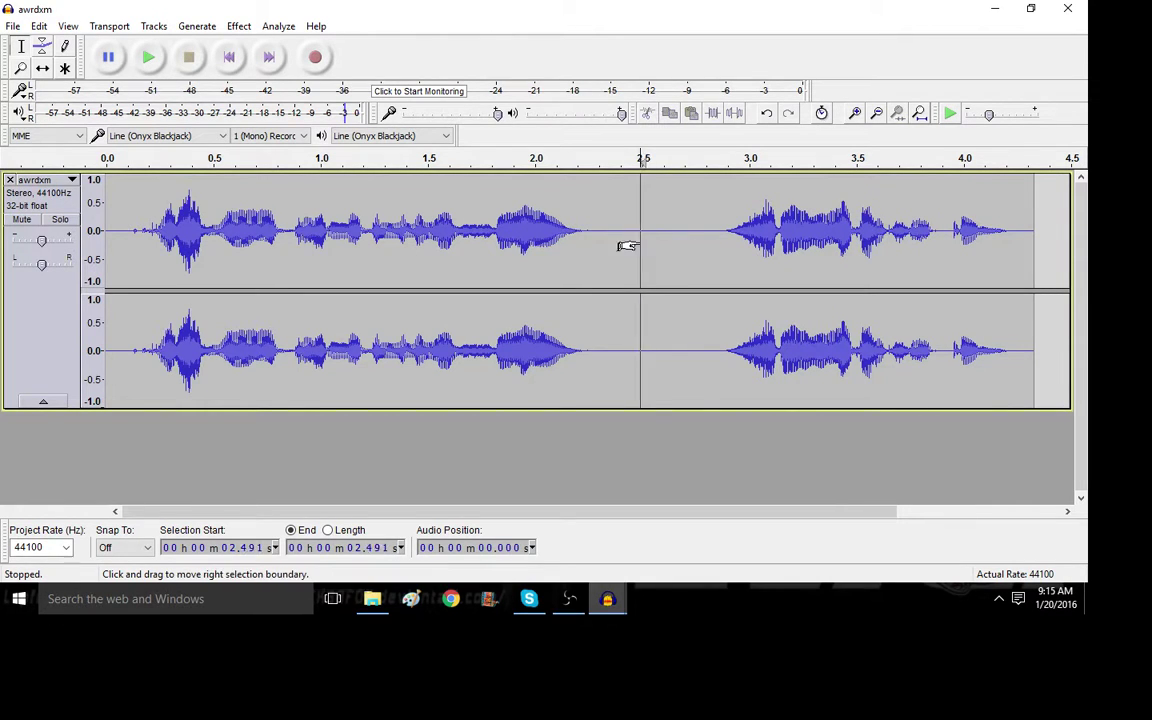
pyautogui.hotkey('ctrl', 'a')
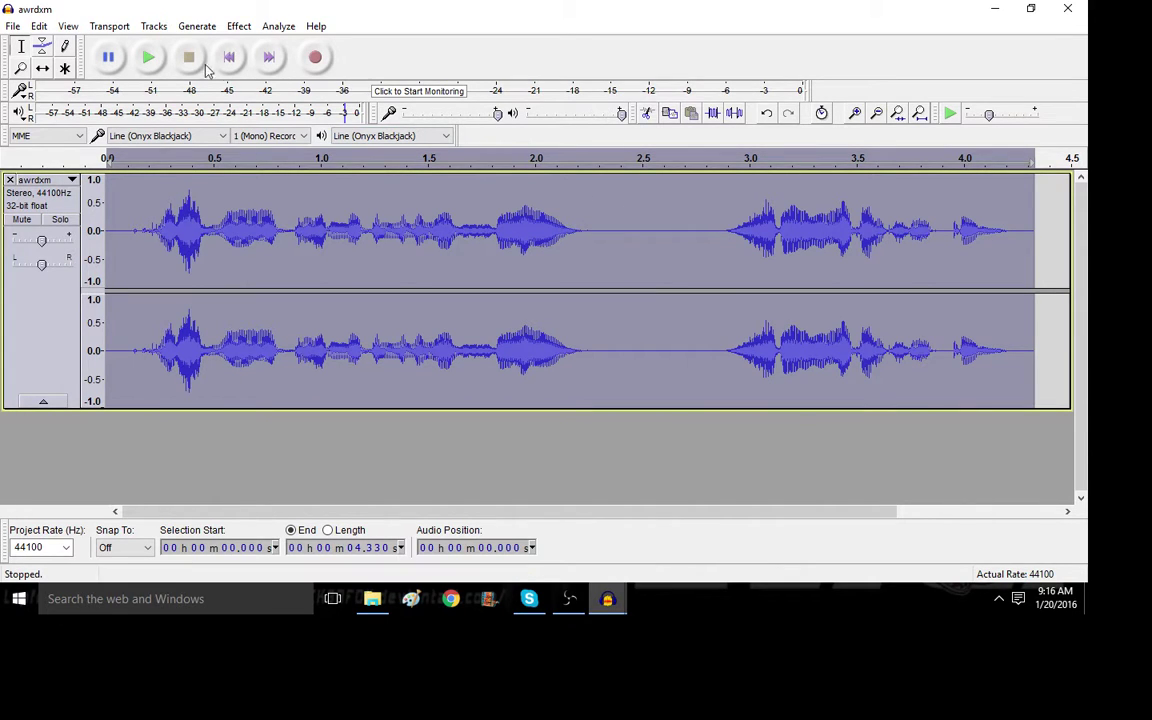
pyautogui.click(146, 58)
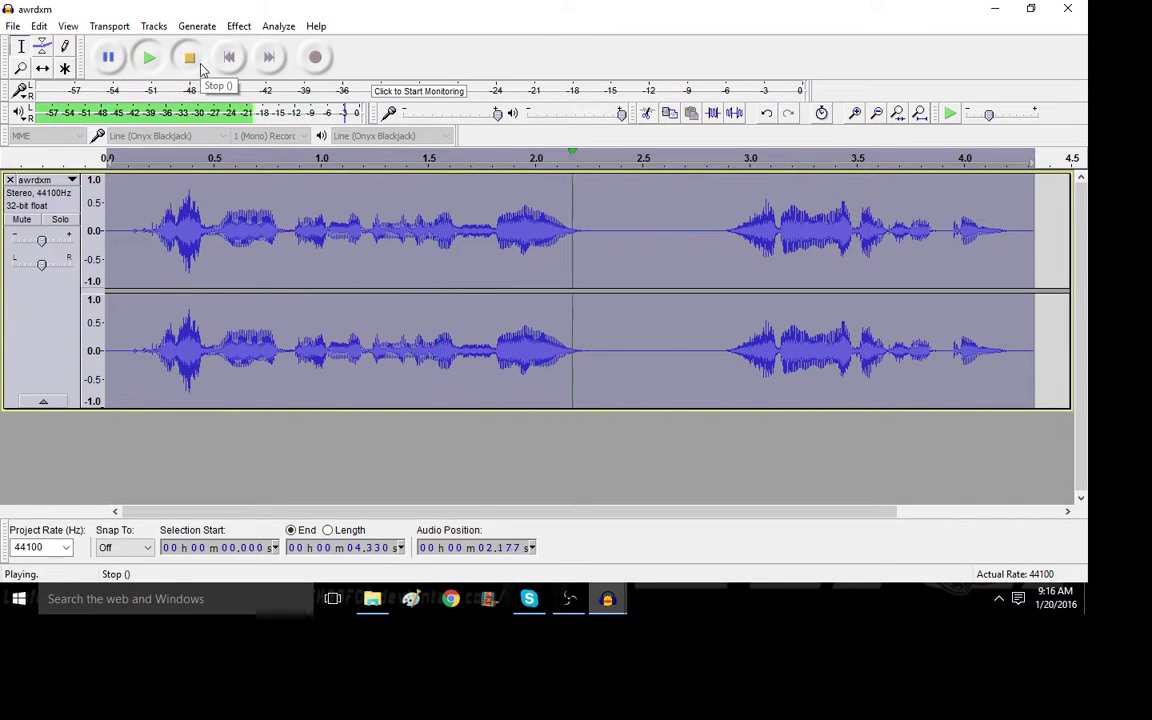
pyautogui.click(201, 68)
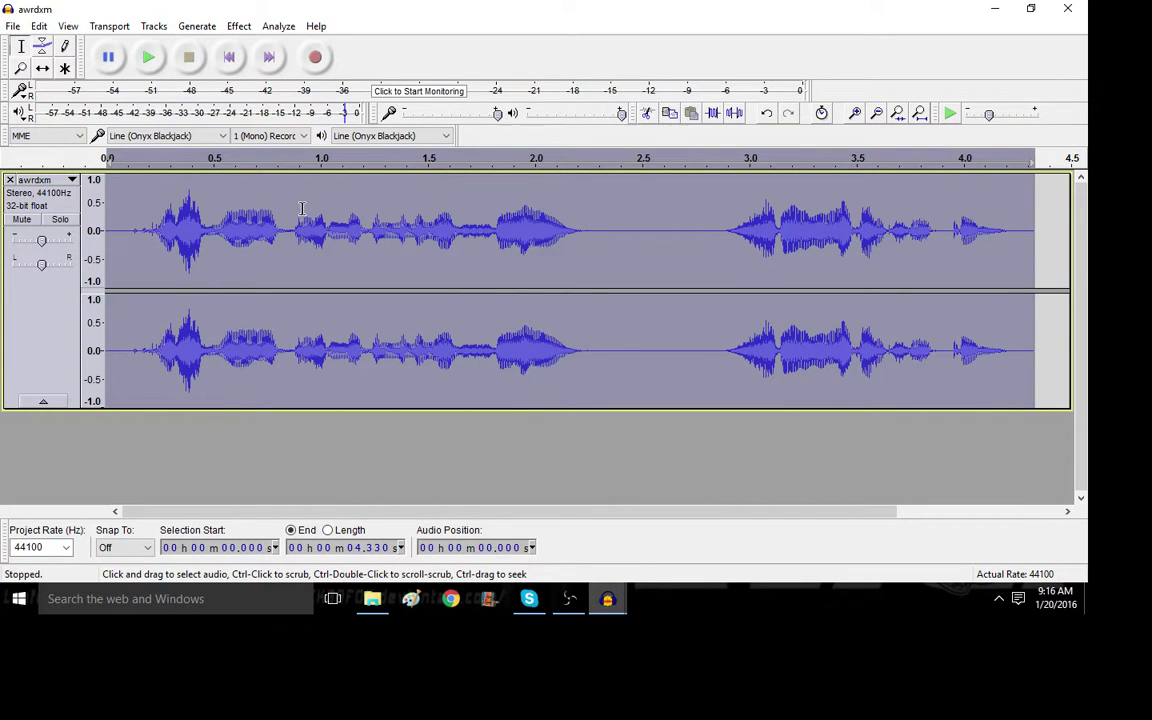
# Step: Duplicate the whole awrdxm voice line onto a second stereo track below the original
pyautogui.hotkey('ctrl', 'd')
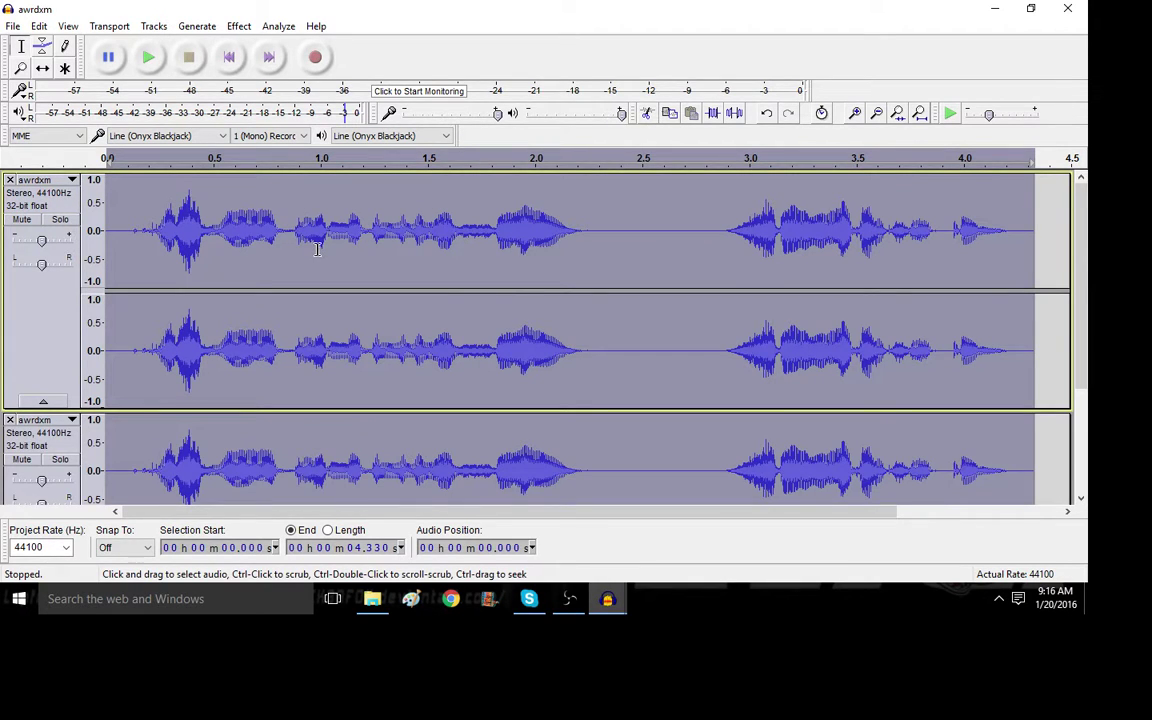
pyautogui.click(9, 419)
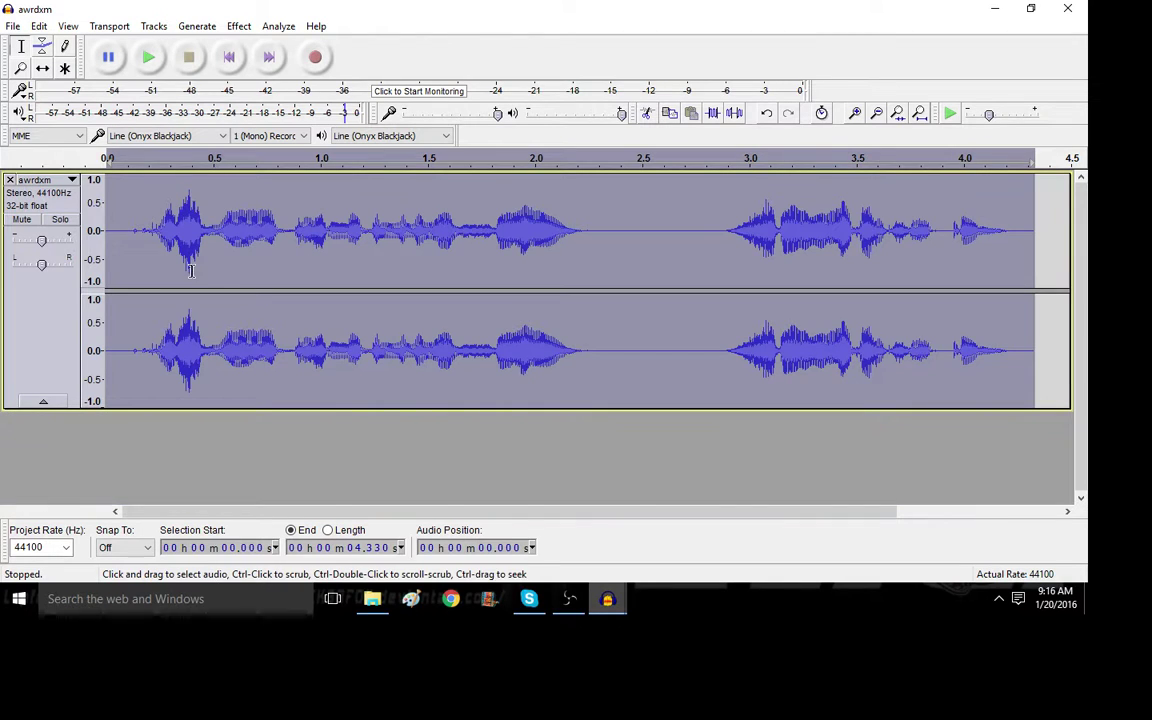
pyautogui.click(220, 250)
pyautogui.hotkey('ctrl', 'a')
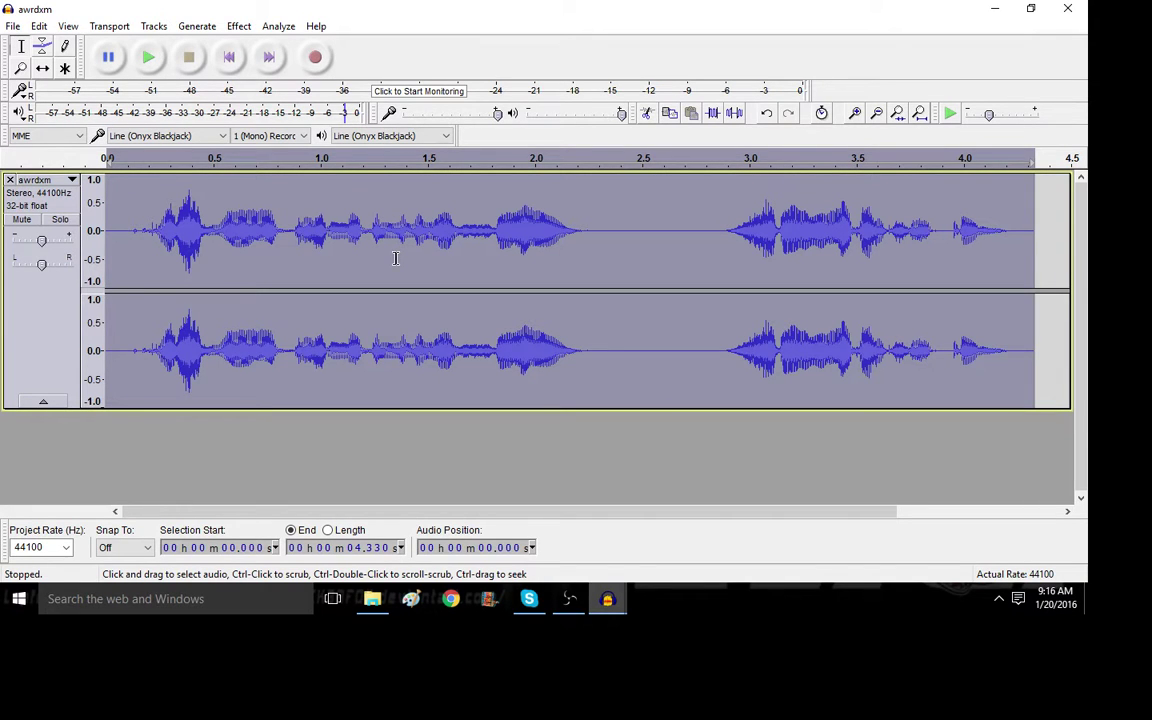
pyautogui.hotkey('ctrl', 'd')
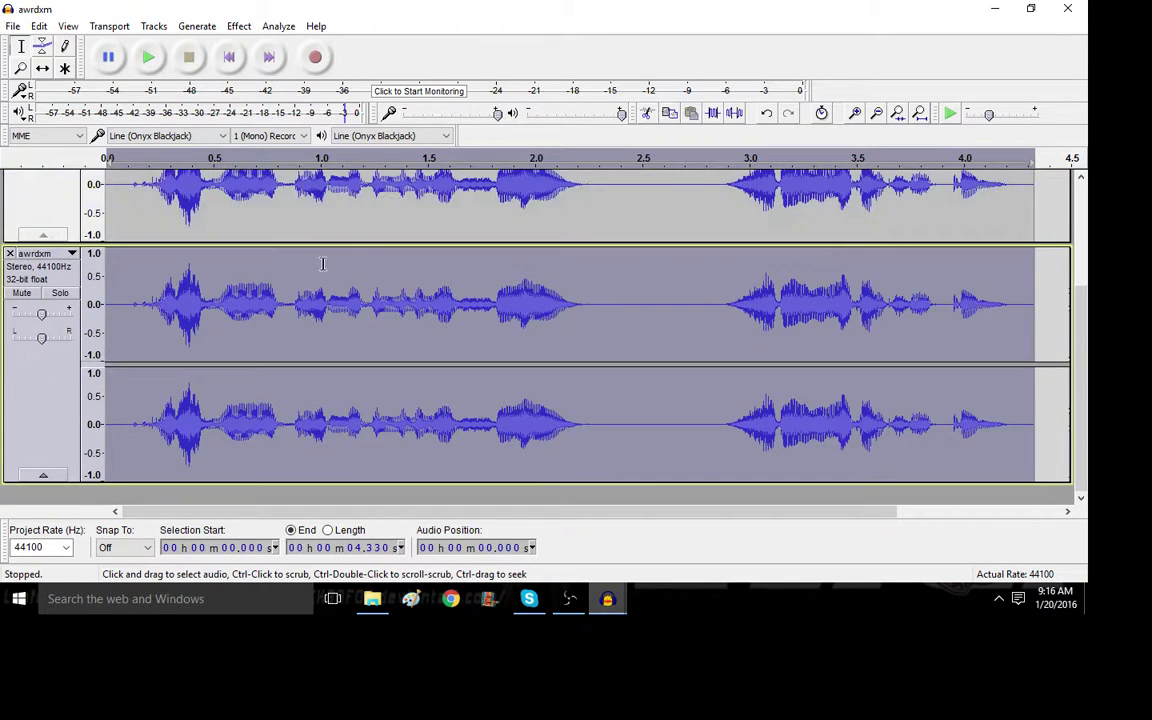
pyautogui.hotkey('ctrl', 'd')
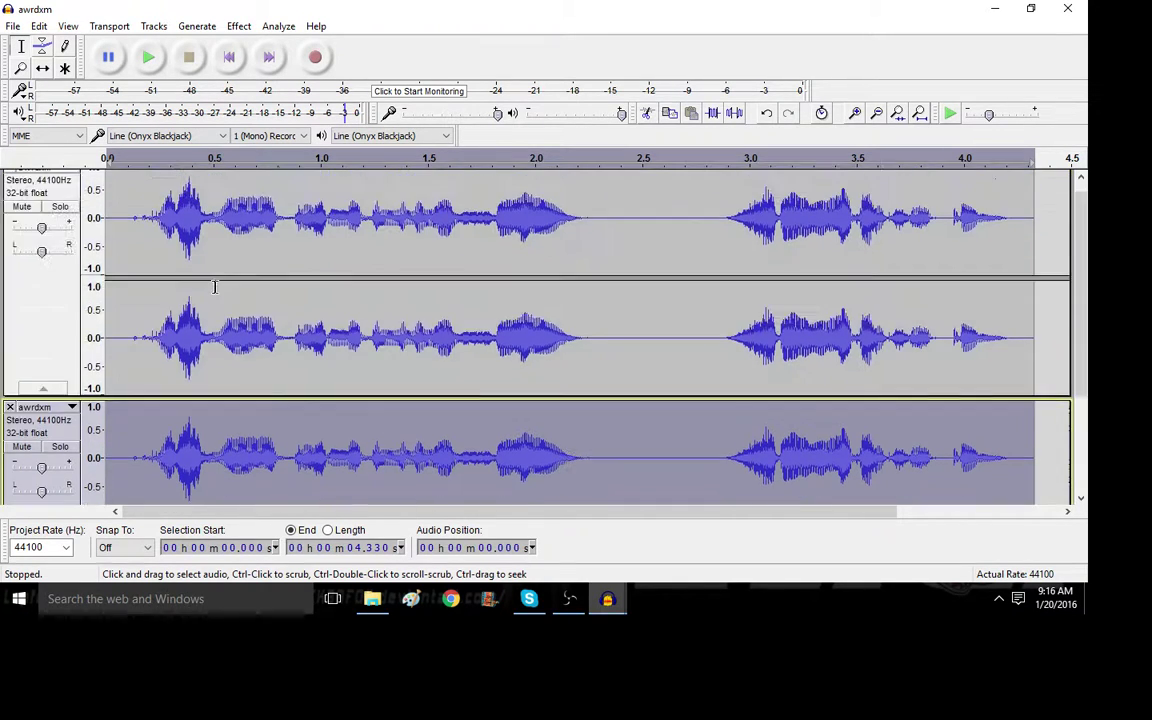
# Step: Browse the View, Tracks and Effect menus without choosing anything
pyautogui.click(67, 27)
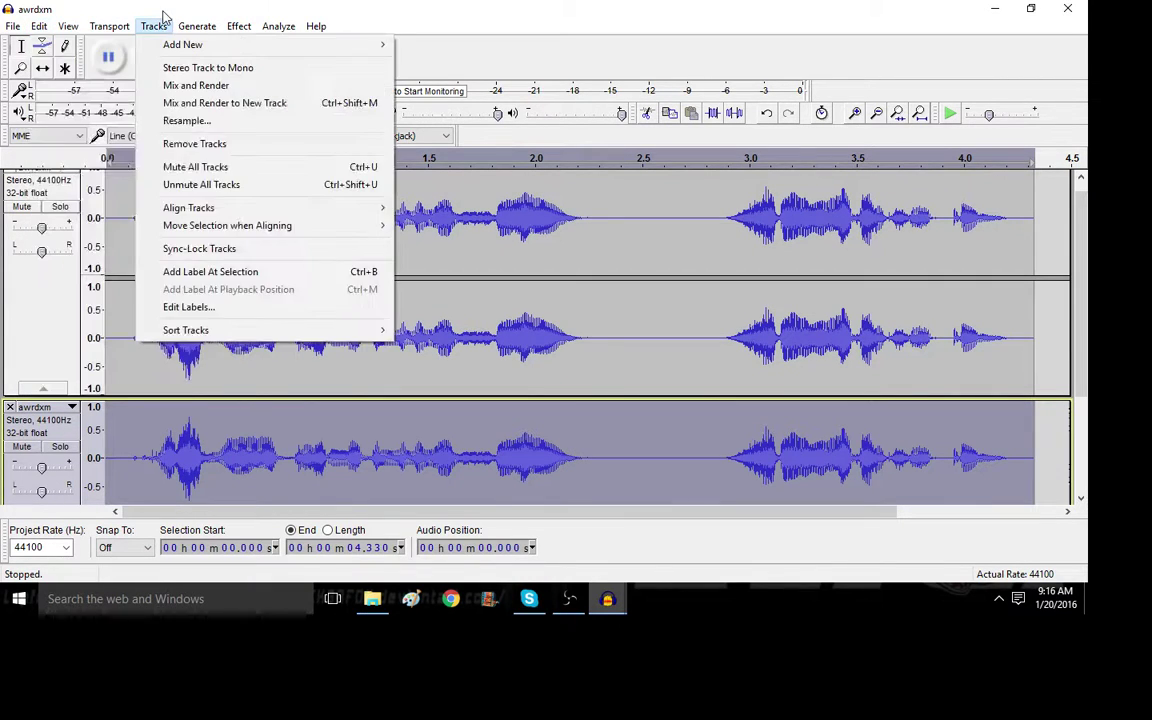
pyautogui.click(153, 26)
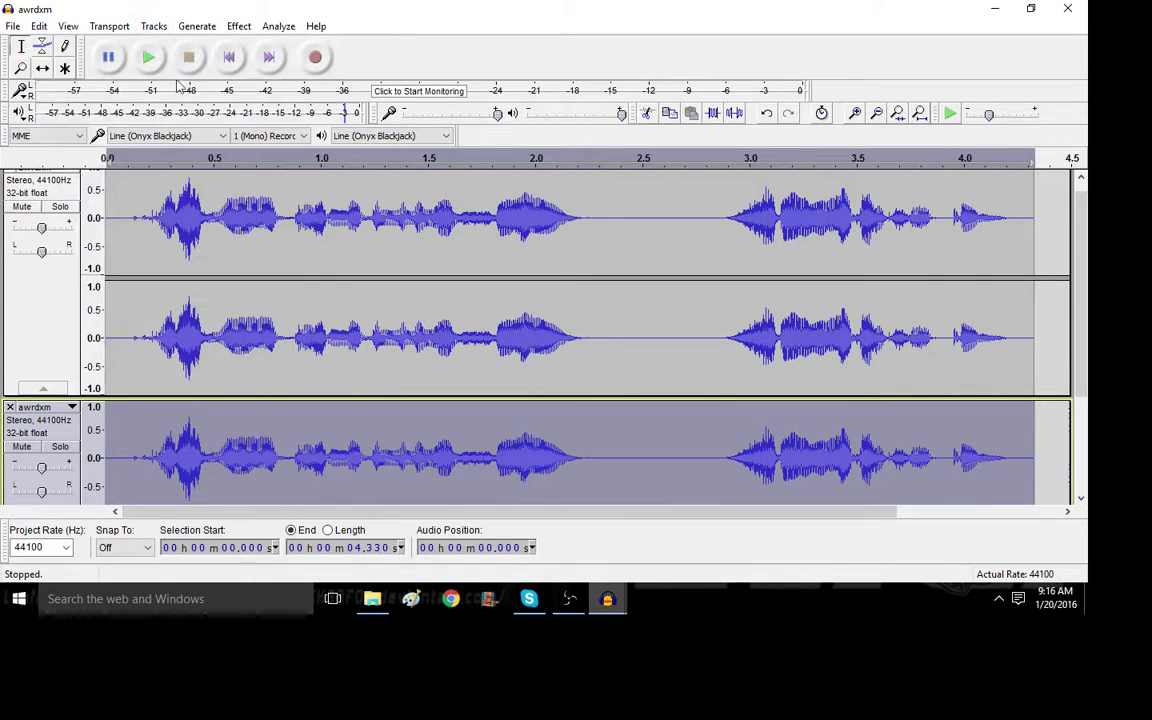
pyautogui.click(239, 27)
pyautogui.click(211, 352)
pyautogui.scroll(-2, 205, 400)
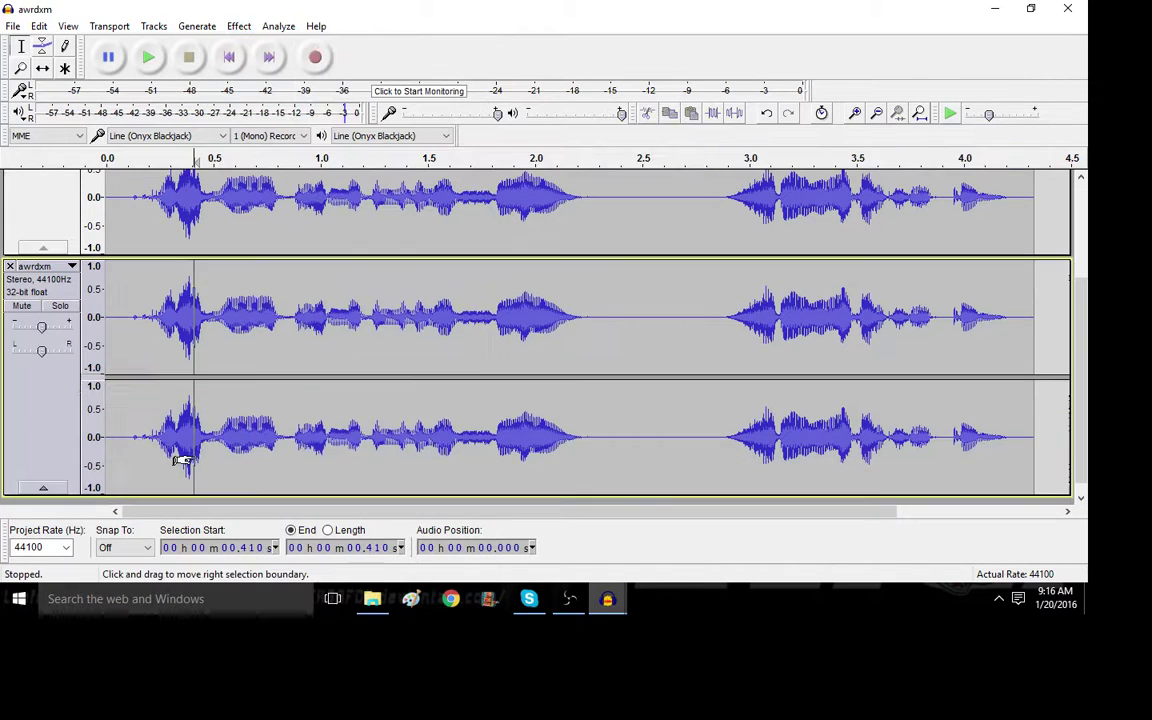
# Step: Shift the copy's pitch by 40 percent with Change Pitch and play both layered tracks
pyautogui.click(239, 26)
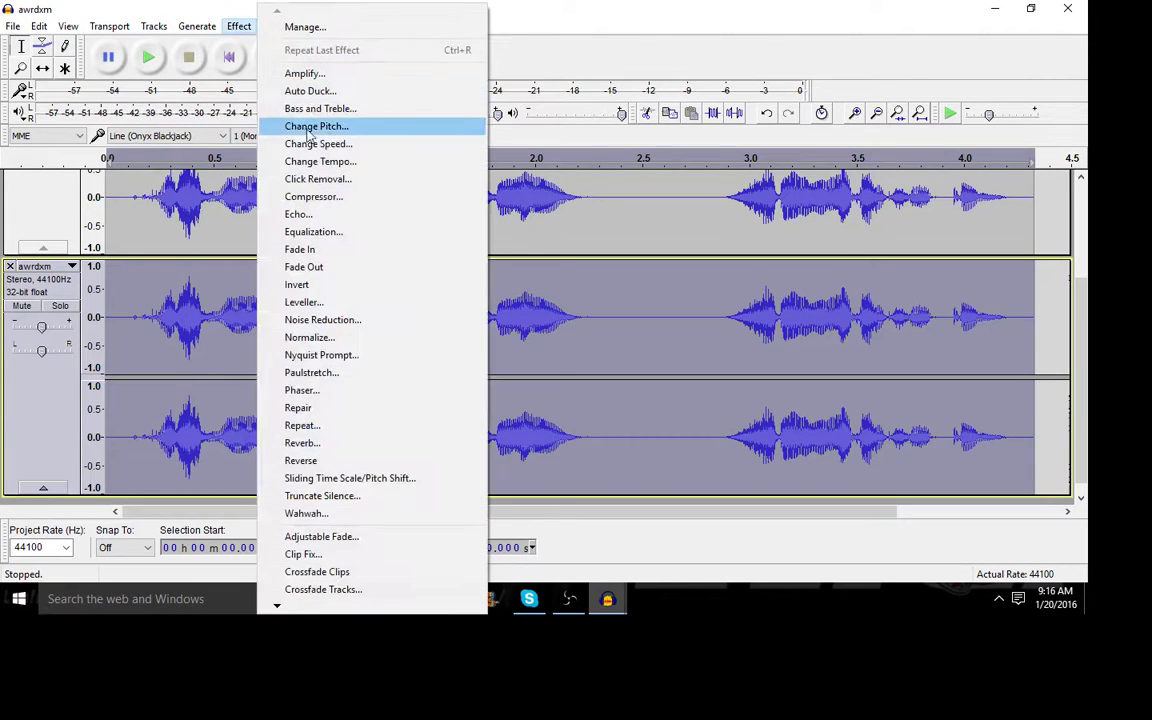
pyautogui.click(321, 127)
pyautogui.doubleClick(566, 340)
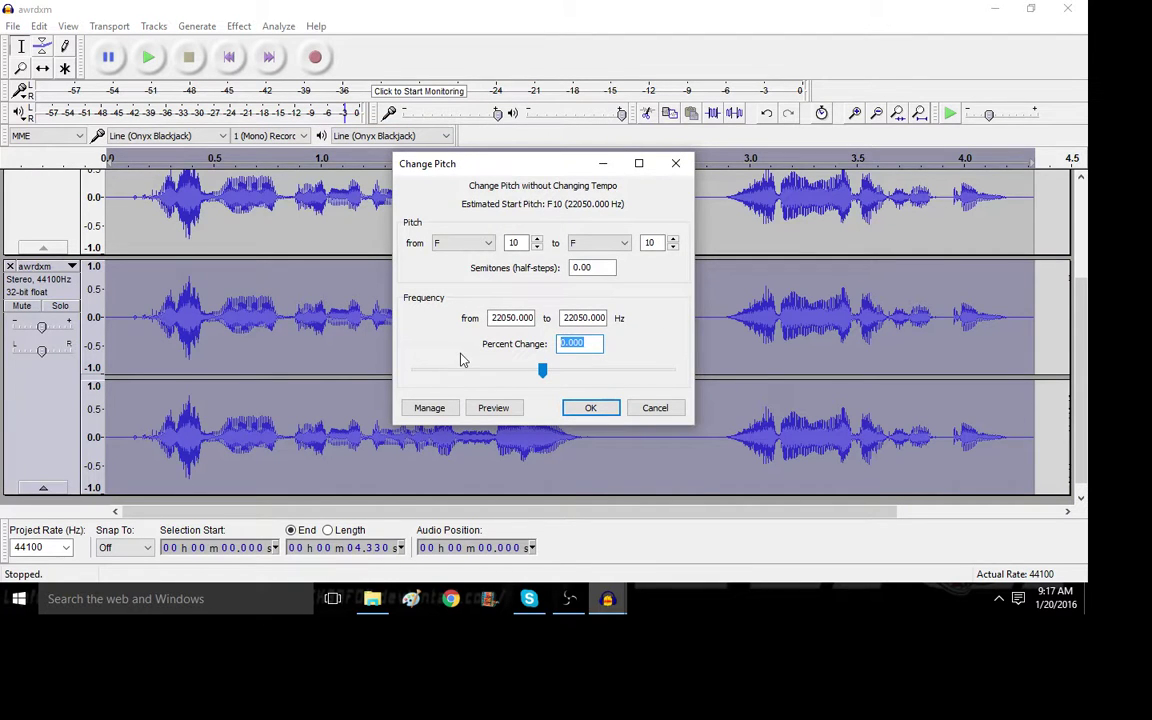
pyautogui.write('40')
pyautogui.press('Return')
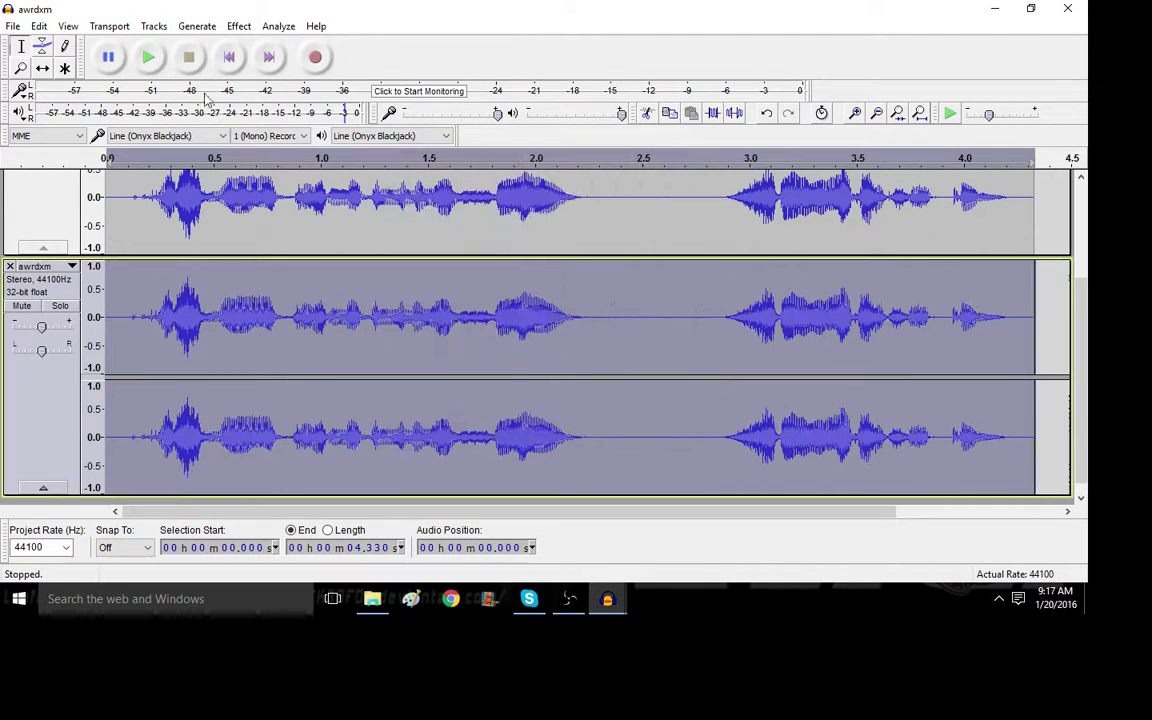
pyautogui.click(156, 60)
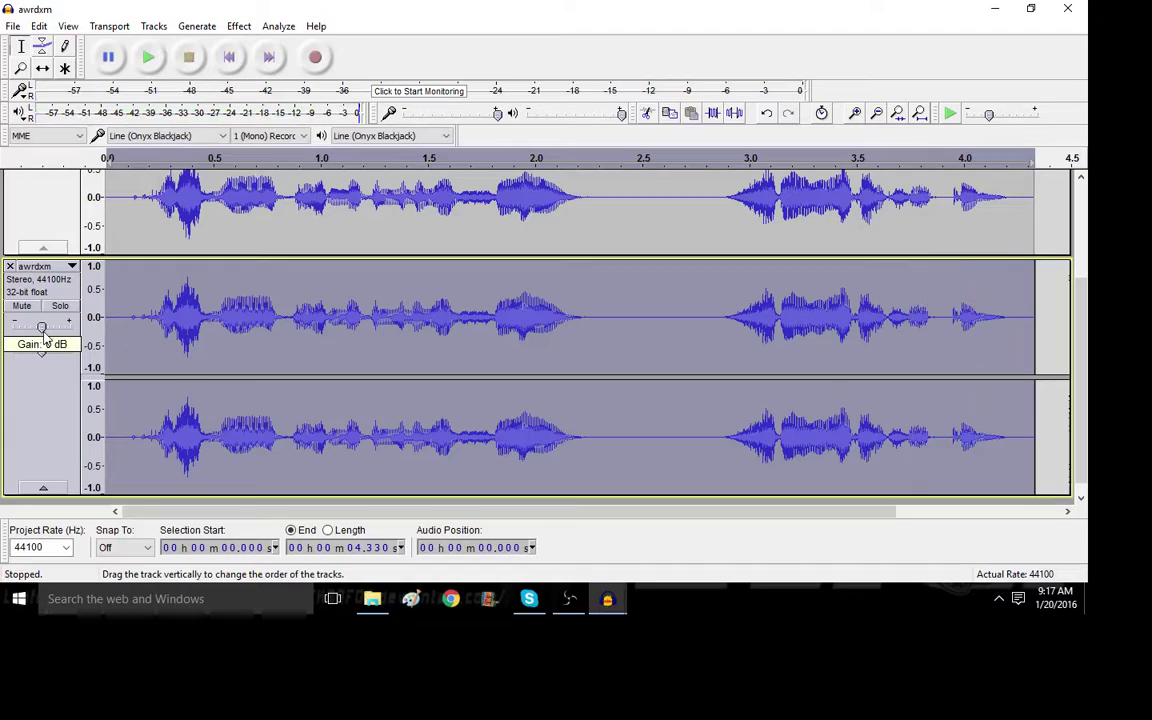
# Step: Select all the audio of the second stereo voice track
pyautogui.scroll(1, 249, 275)
pyautogui.click(270, 215)
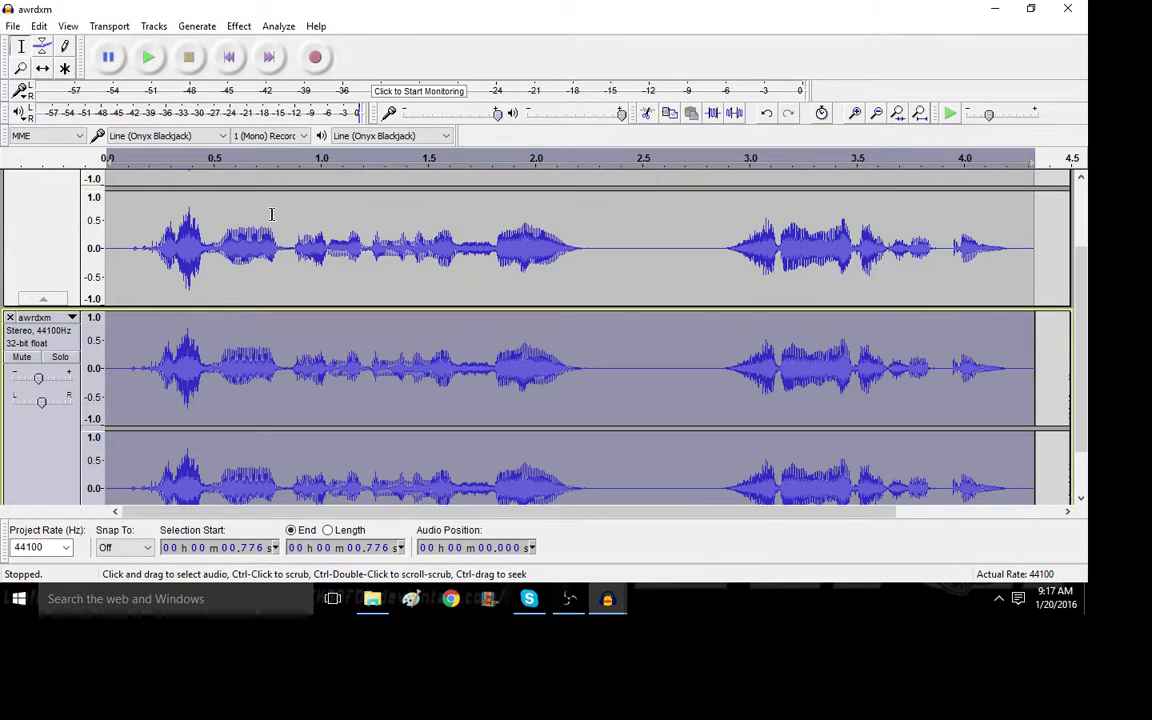
pyautogui.click(38, 345)
# Step: Apply a Phaser with 24 stages, depth 100 and 10% feedback to the selected track
pyautogui.click(239, 26)
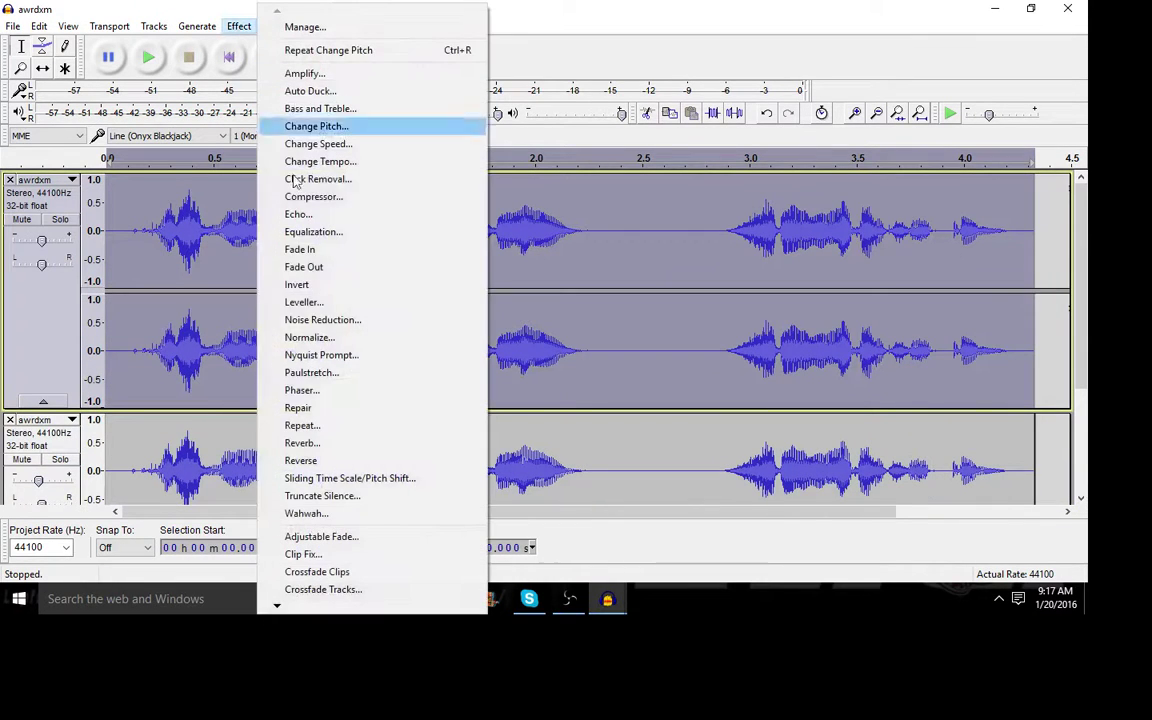
pyautogui.click(300, 390)
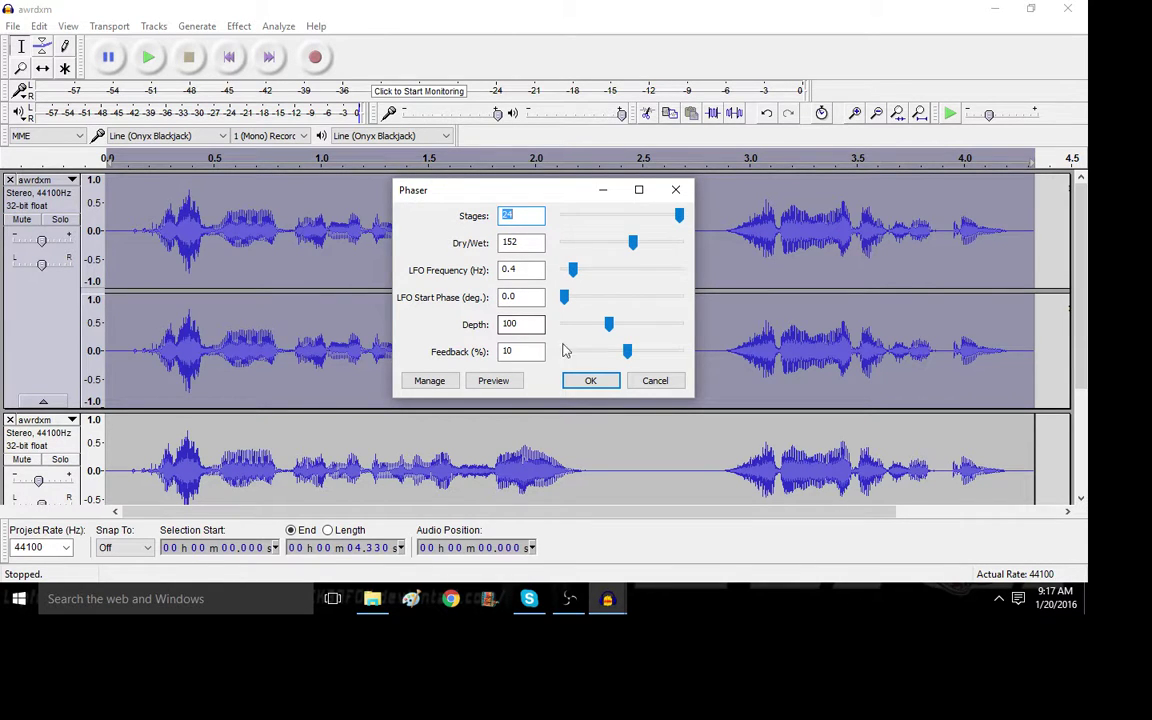
pyautogui.click(592, 380)
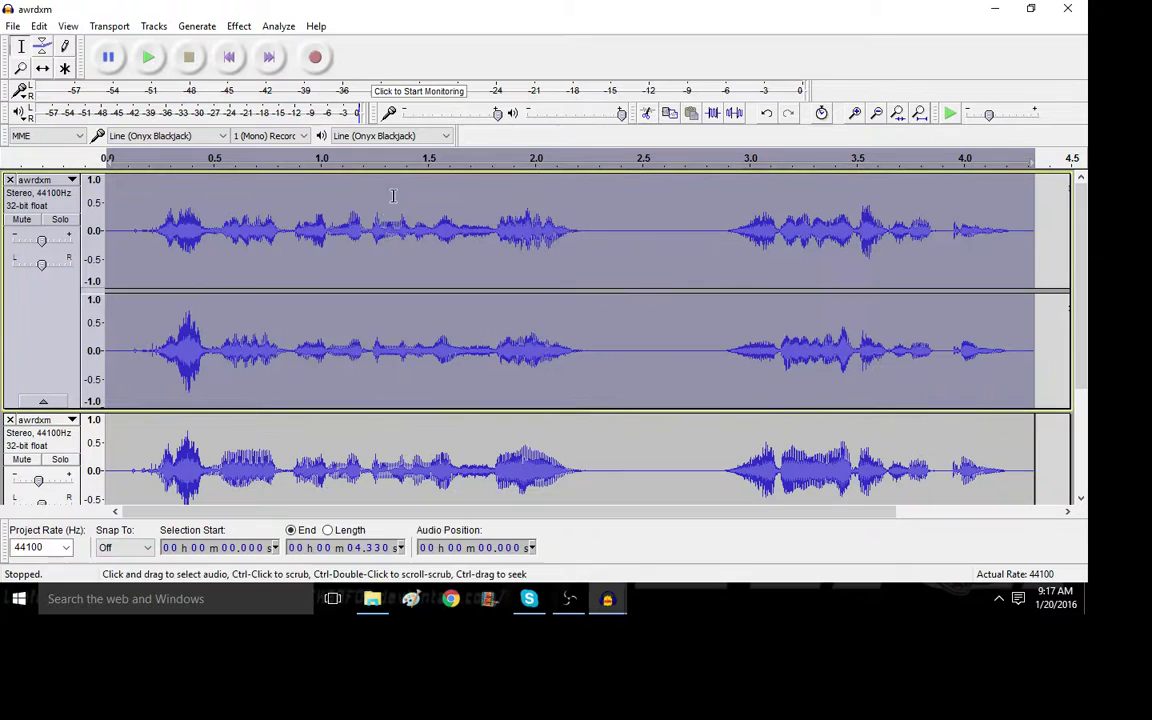
pyautogui.click(238, 26)
# Step: Normalize the phased track and play back the result
pyautogui.click(330, 338)
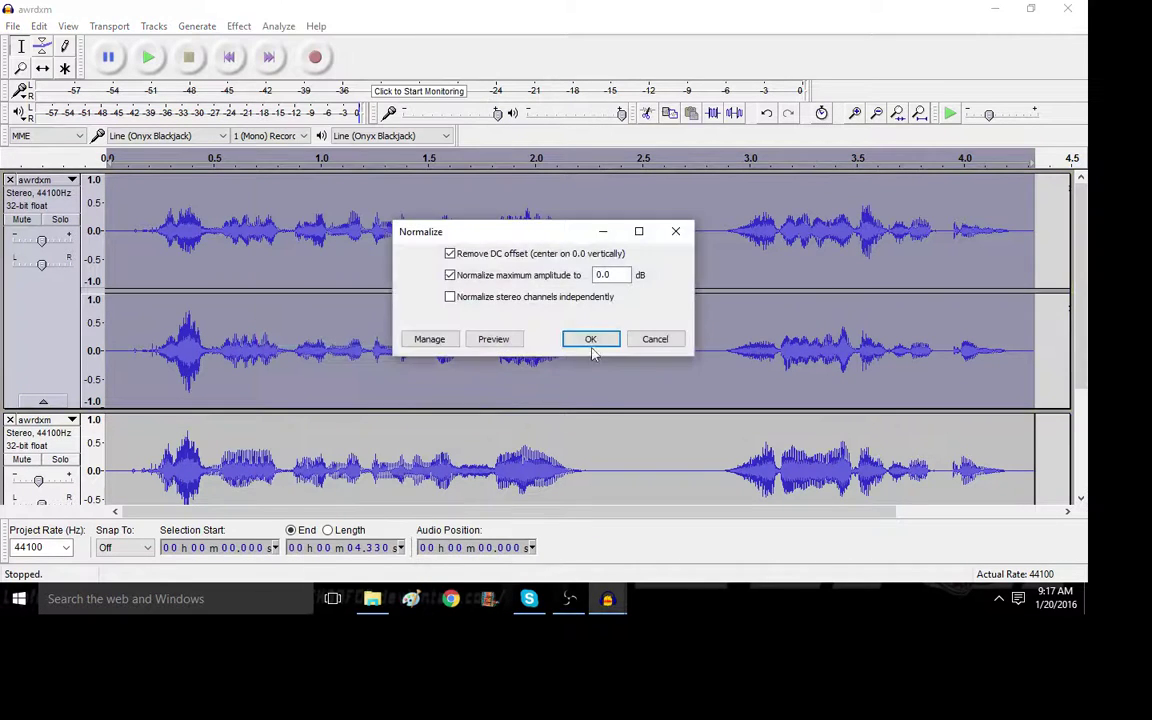
pyautogui.click(590, 338)
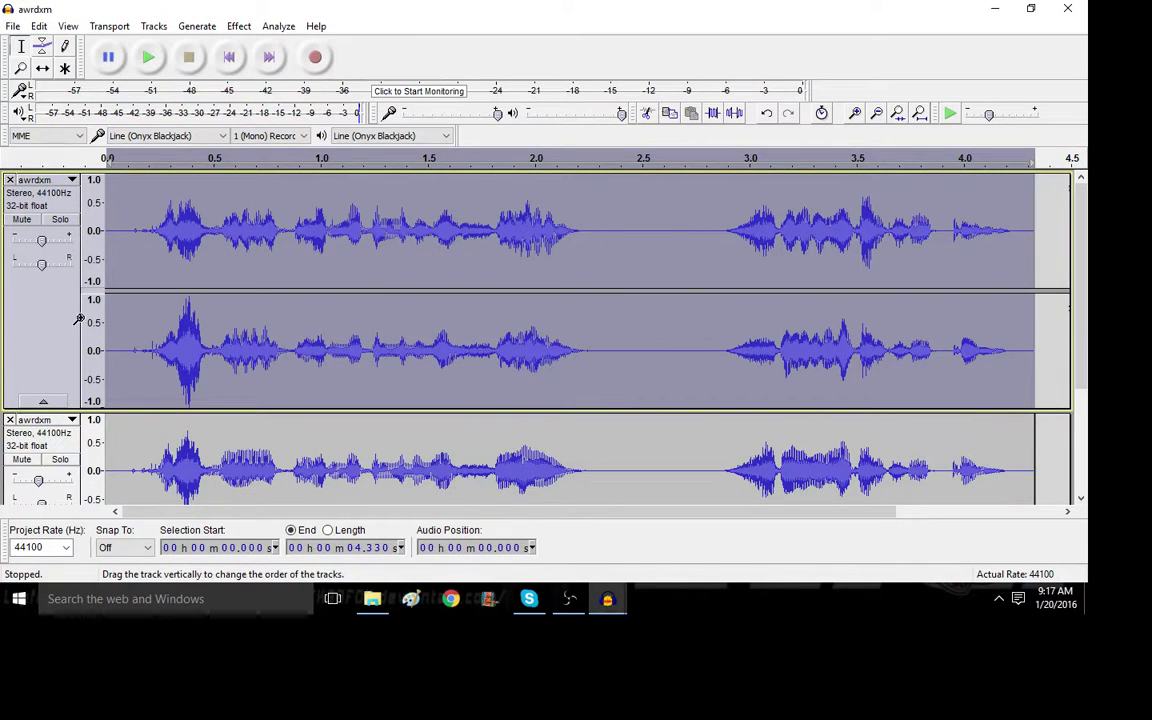
pyautogui.click(148, 57)
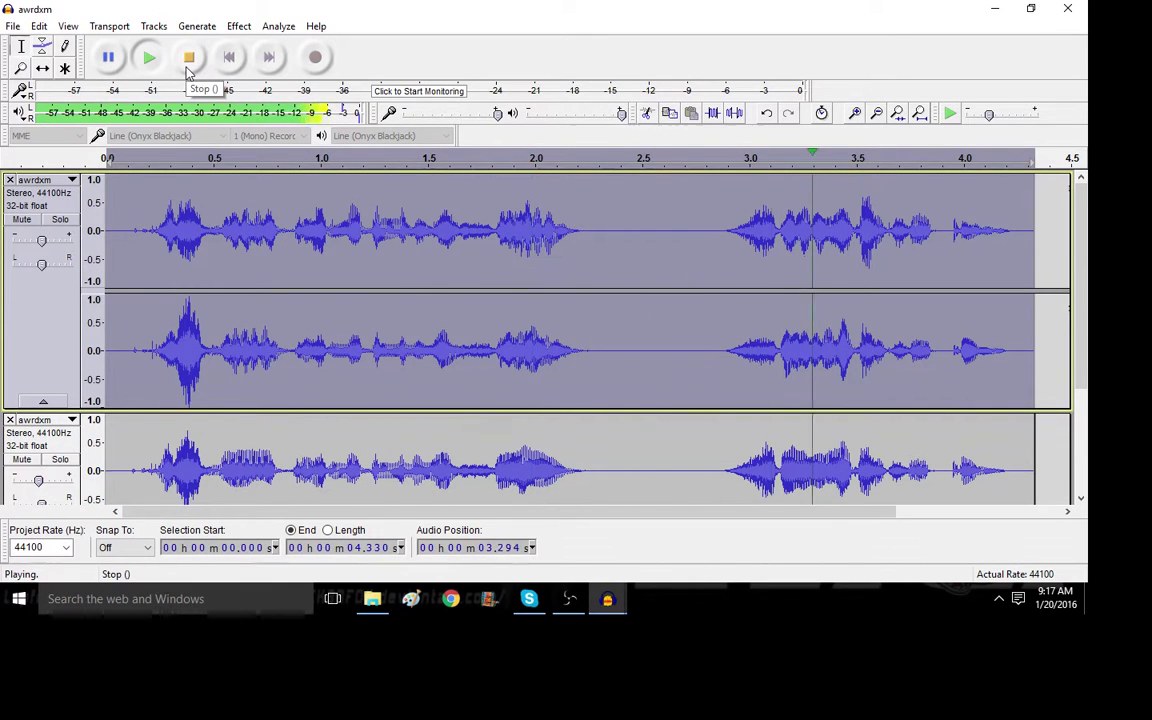
# Step: Mix and Render both voice tracks into one stereo 'Mix' track and play it
pyautogui.hotkey('ctrl', 'a')
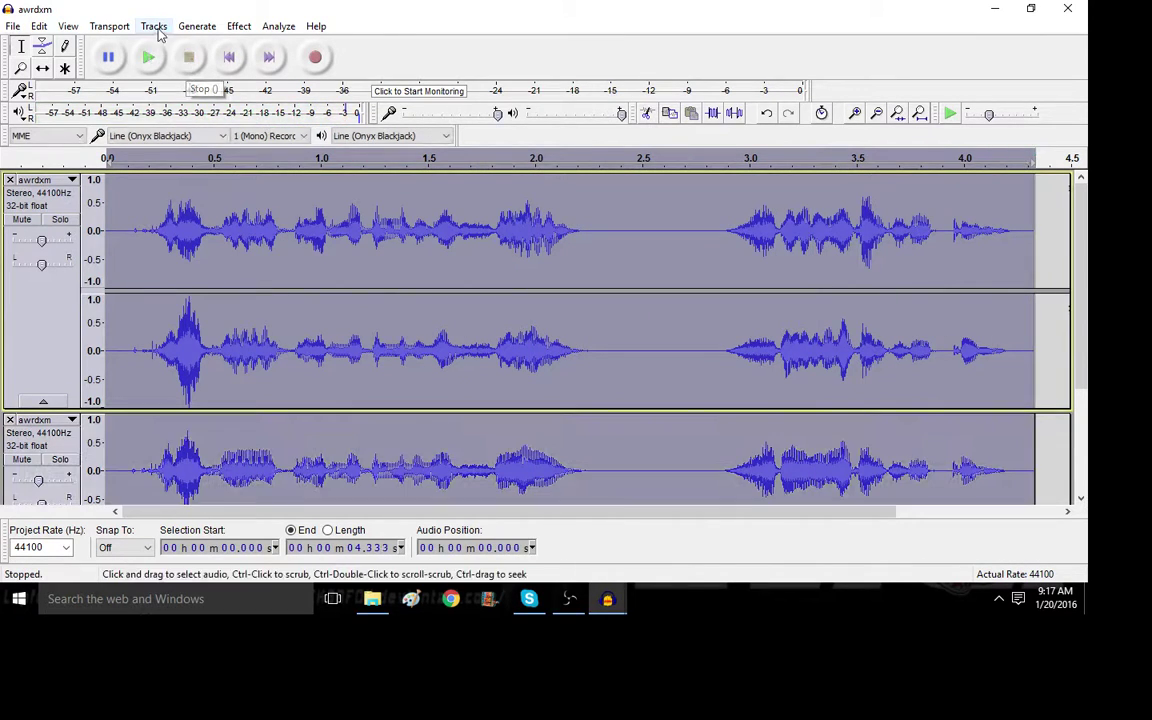
pyautogui.click(153, 26)
pyautogui.click(188, 85)
pyautogui.click(234, 222)
pyautogui.hotkey('ctrl', 'a')
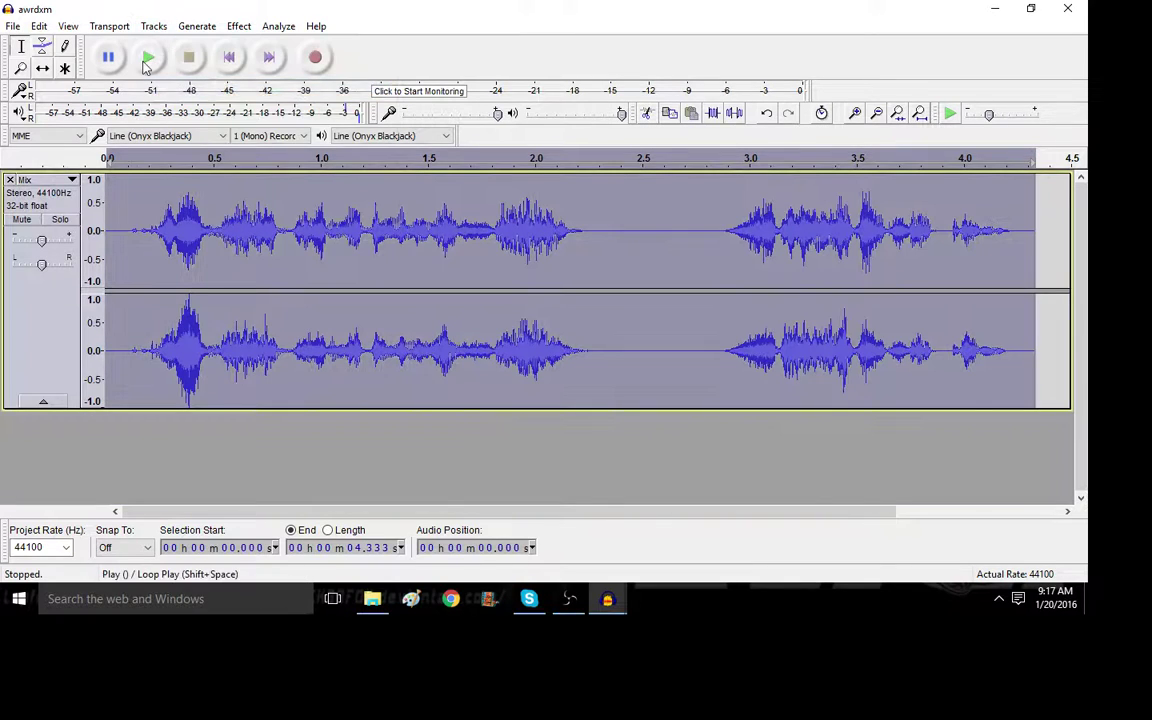
pyautogui.click(148, 57)
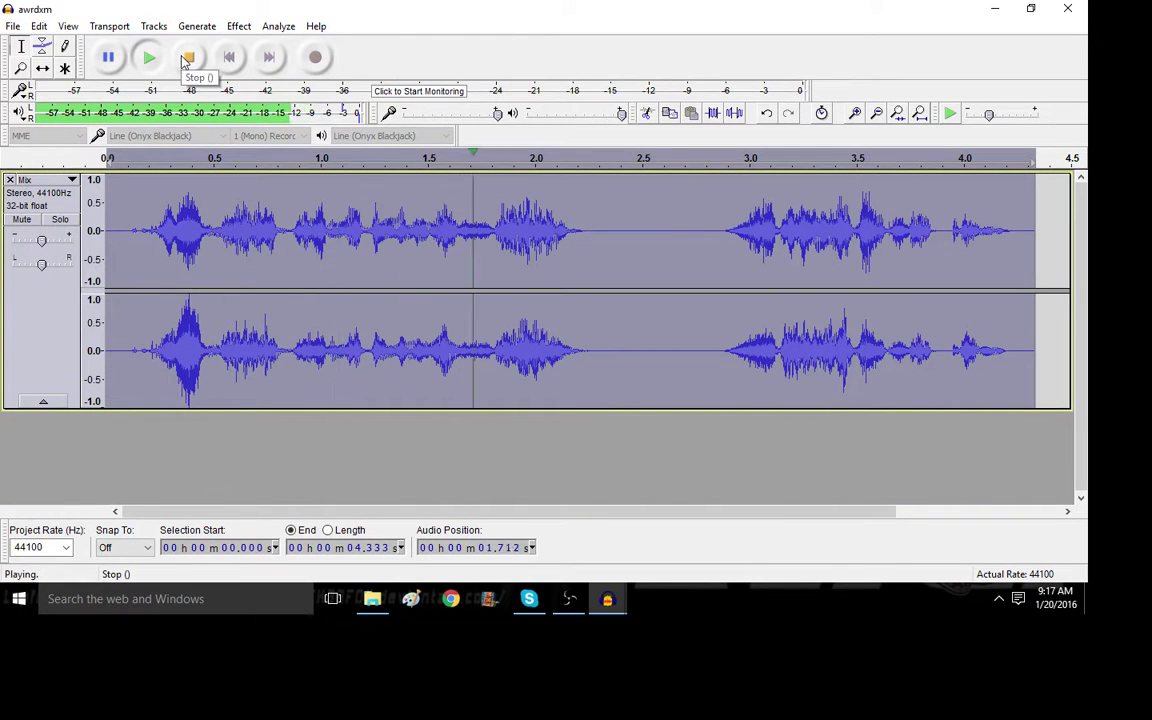
pyautogui.click(187, 58)
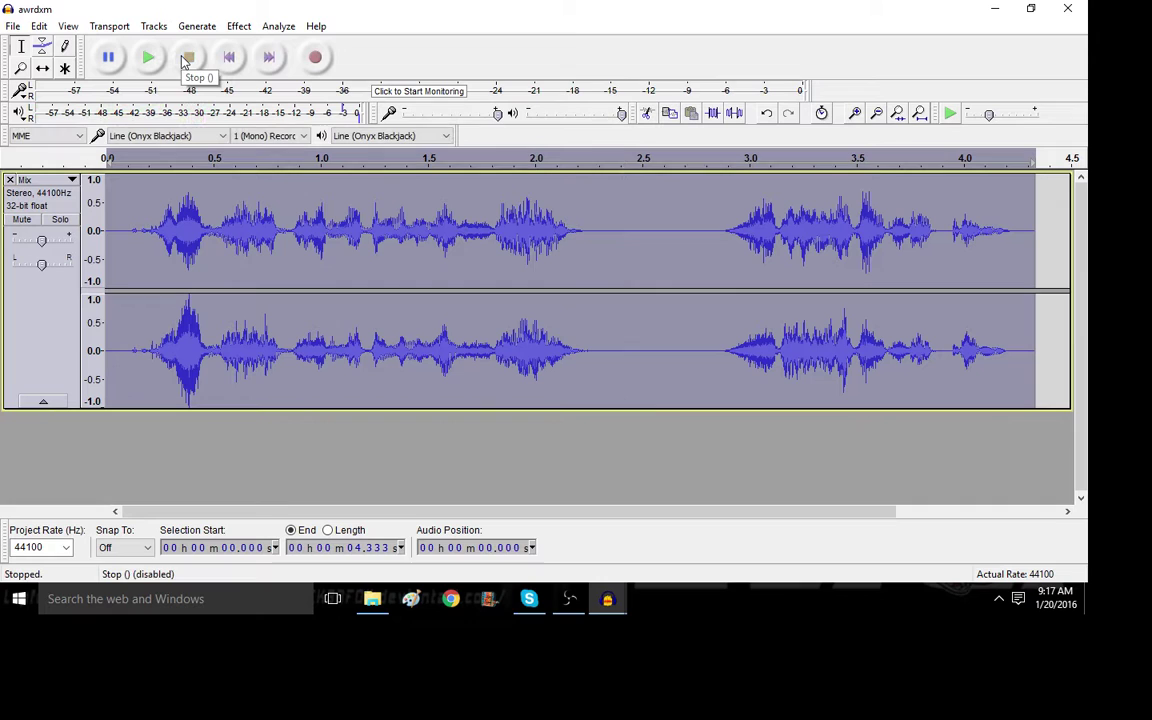
# Step: Export the mix as 16-bit PCM WAV 'awrdxm' into the Meaning of fear folder
pyautogui.click(13, 26)
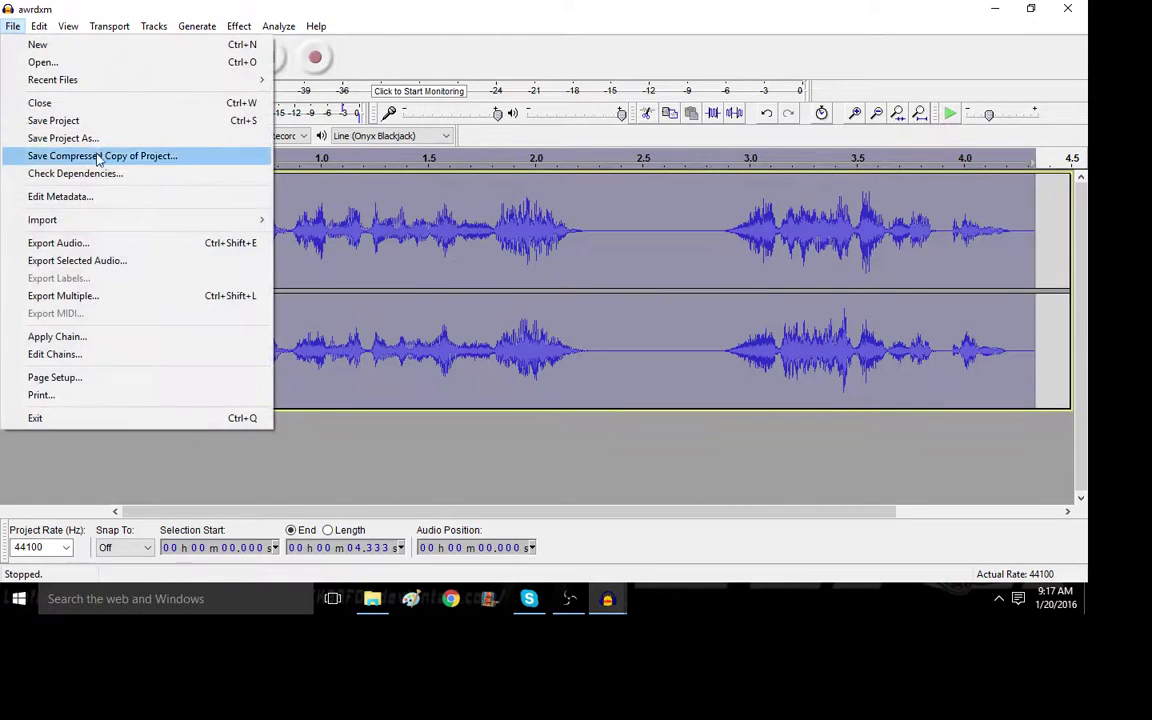
pyautogui.click(82, 243)
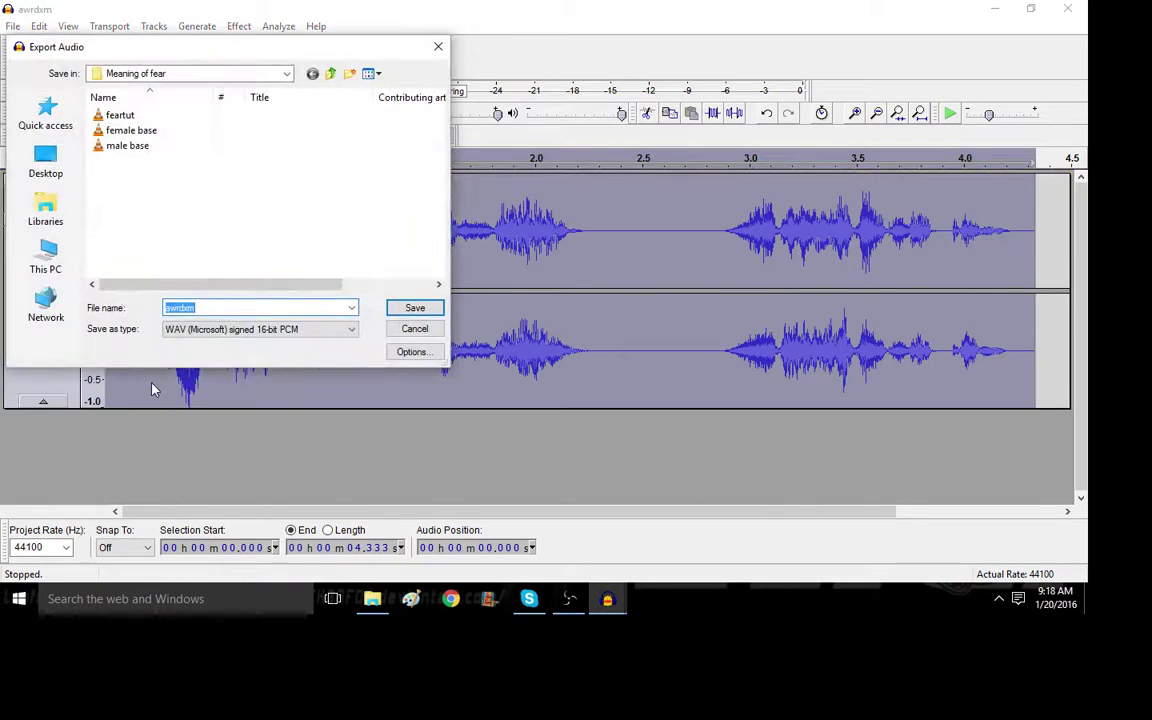
pyautogui.click(412, 310)
pyautogui.click(617, 420)
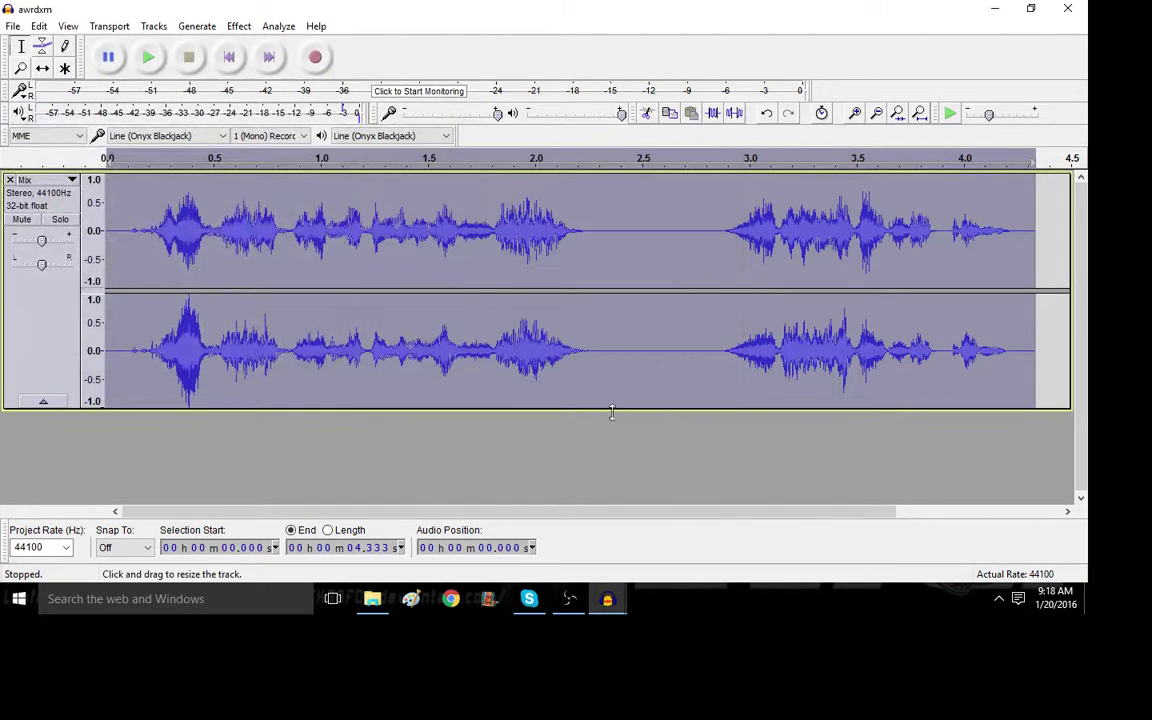
# Step: Minimize Audacity, launch Cool Edit Pro and open awrdxm.wav
pyautogui.click(995, 8)
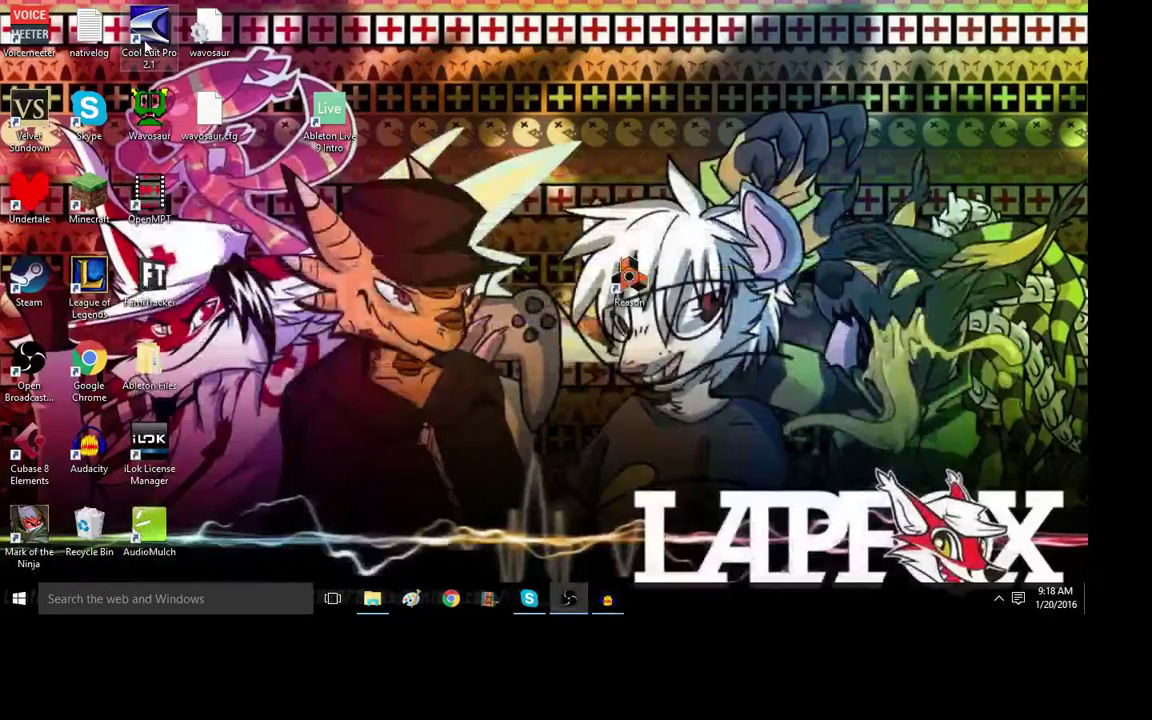
pyautogui.doubleClick(148, 40)
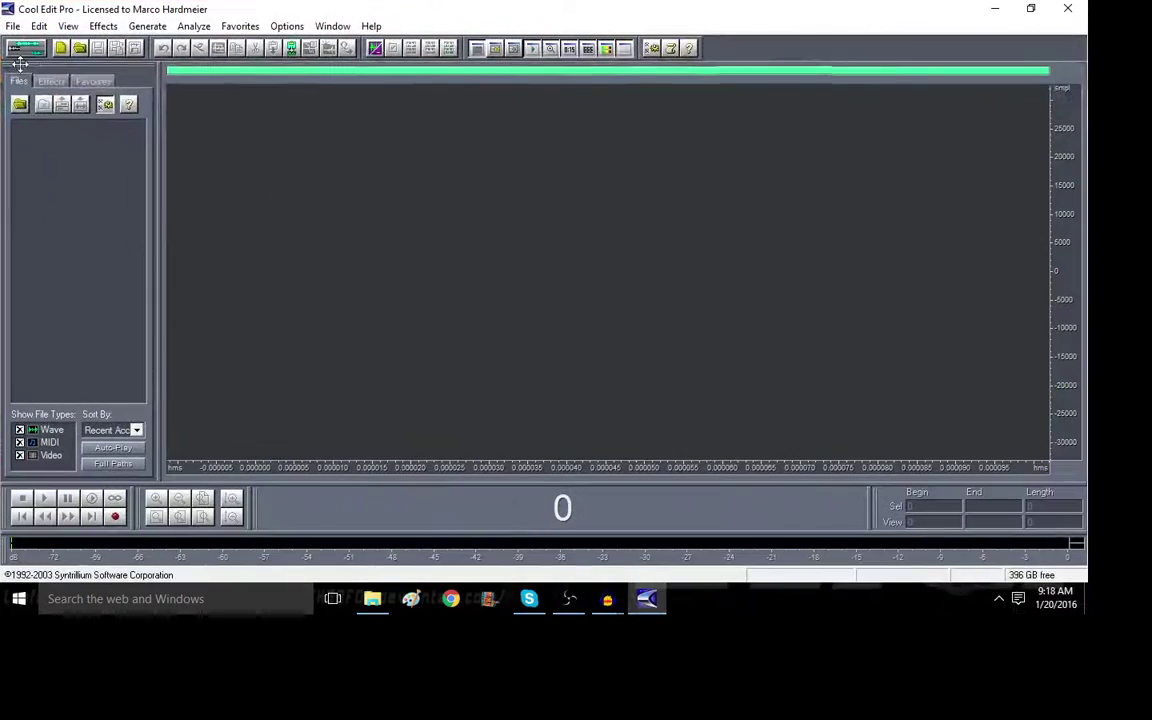
pyautogui.click(19, 103)
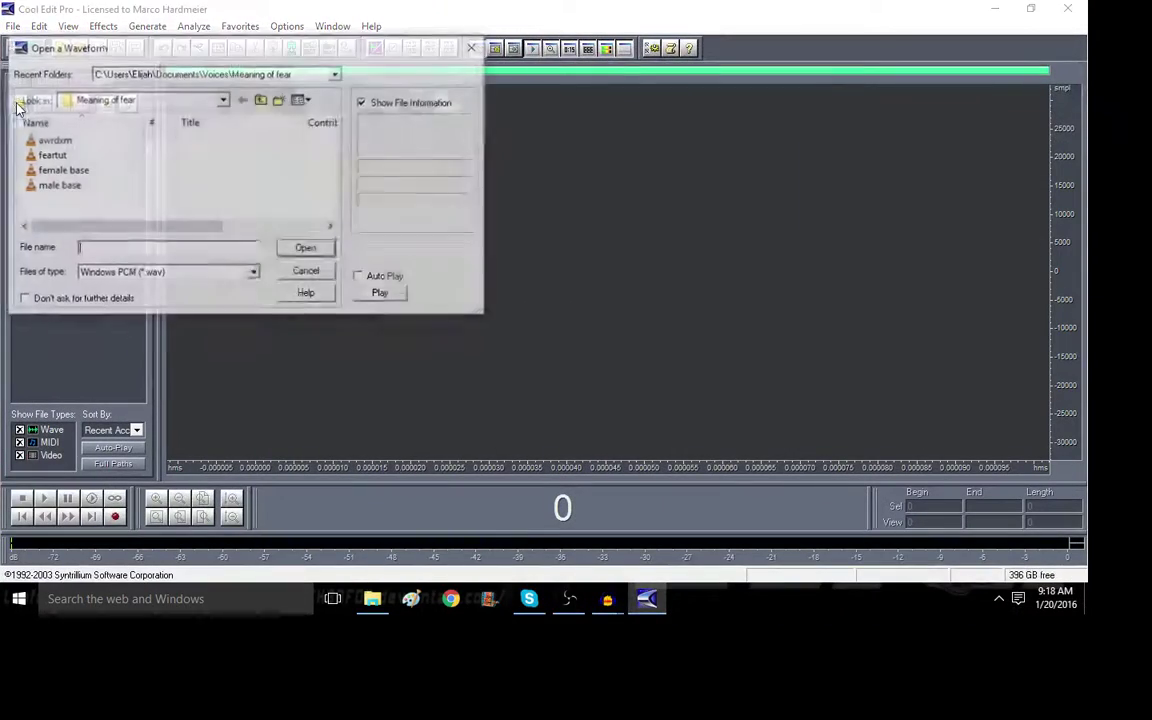
pyautogui.doubleClick(47, 142)
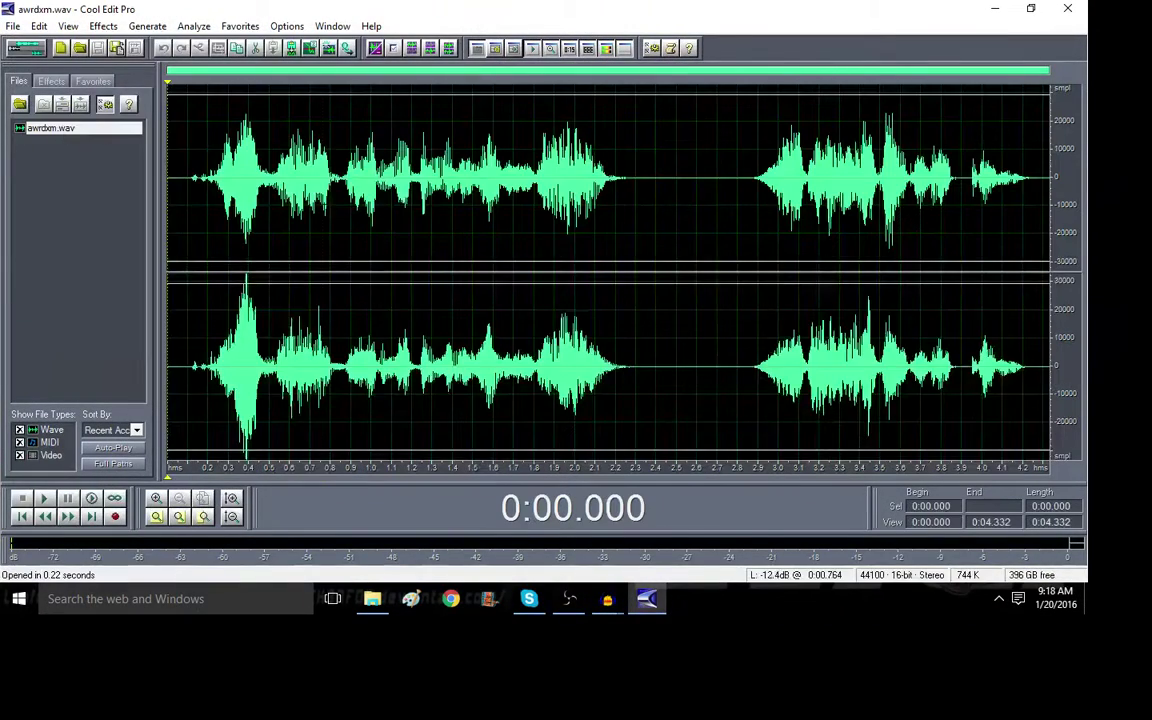
# Step: Select the entire 4.332-second waveform and play it back
pyautogui.doubleClick(288, 239)
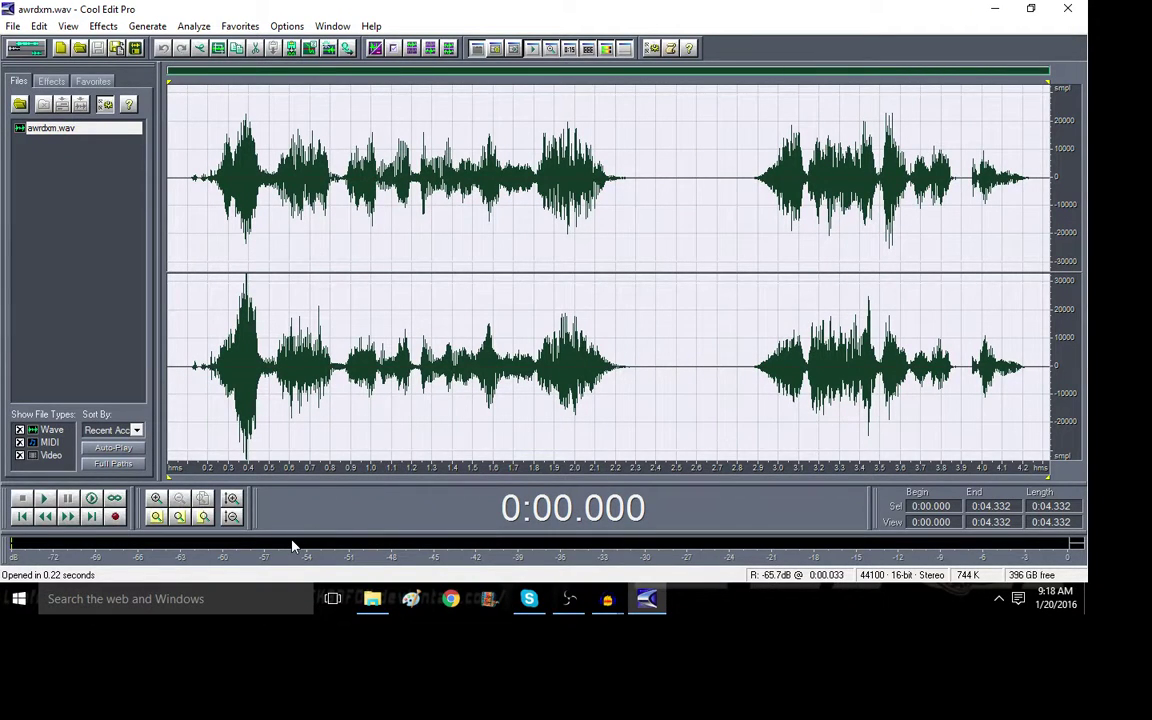
pyautogui.click(44, 500)
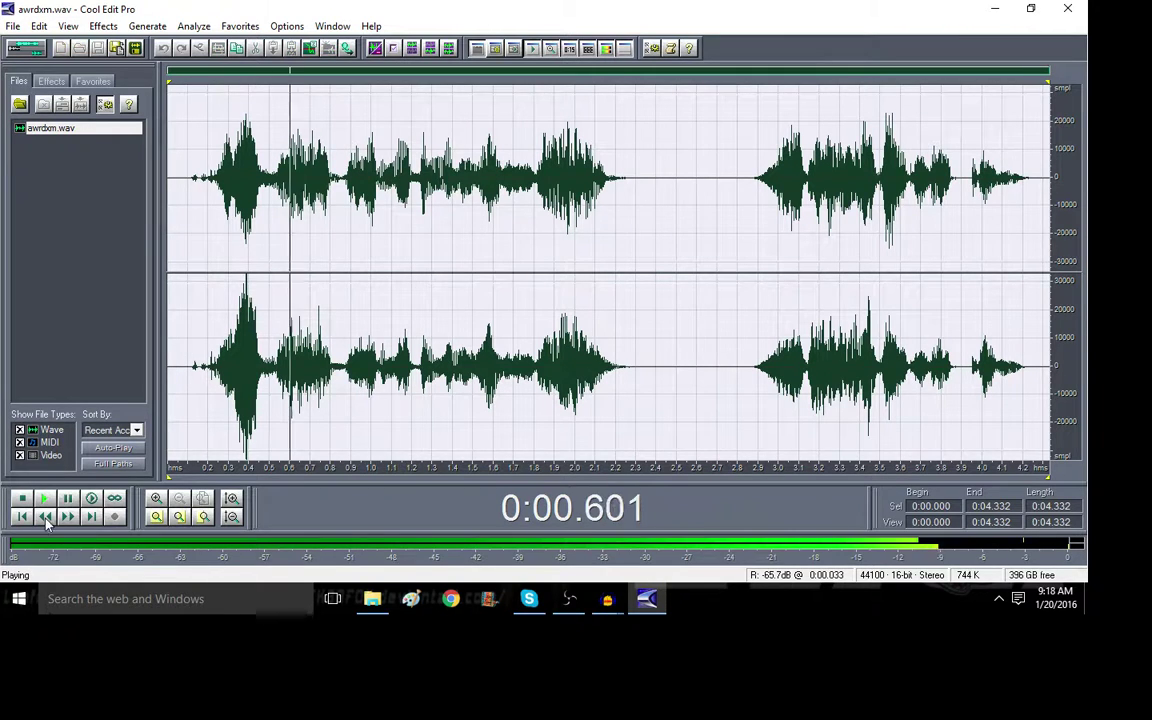
pyautogui.click(22, 498)
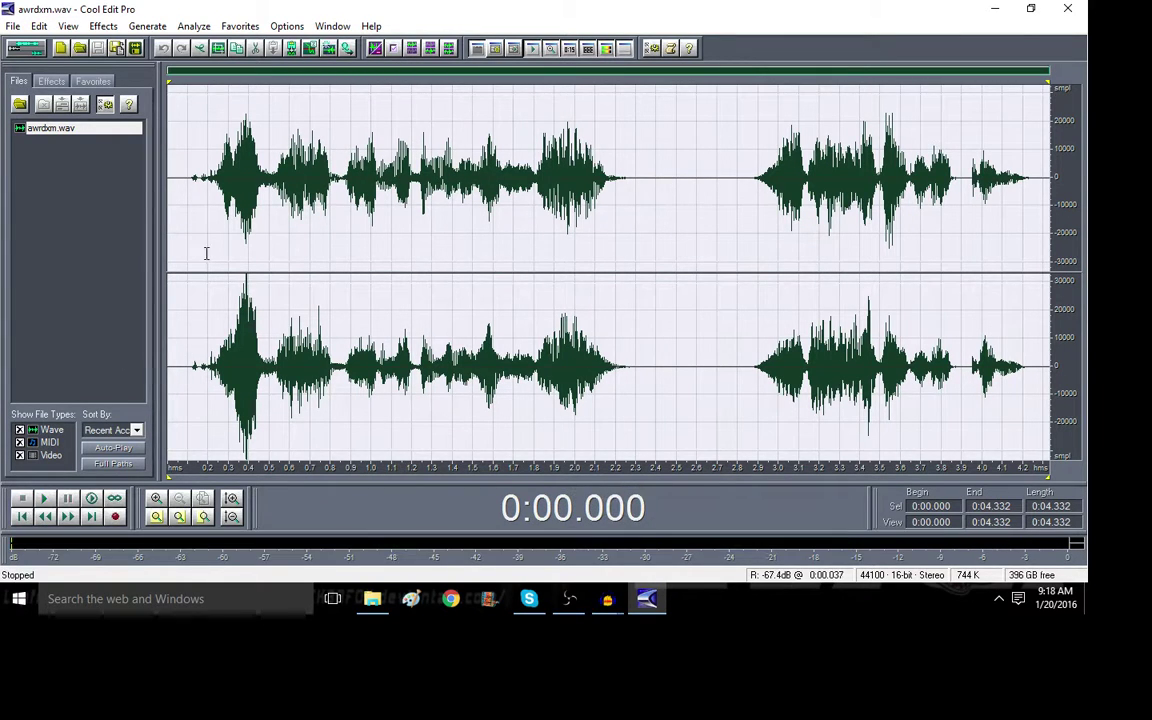
# Step: Apply a 4-voice Chorus (70% dry, 30% wet) to the whole waveform and play it
pyautogui.click(103, 26)
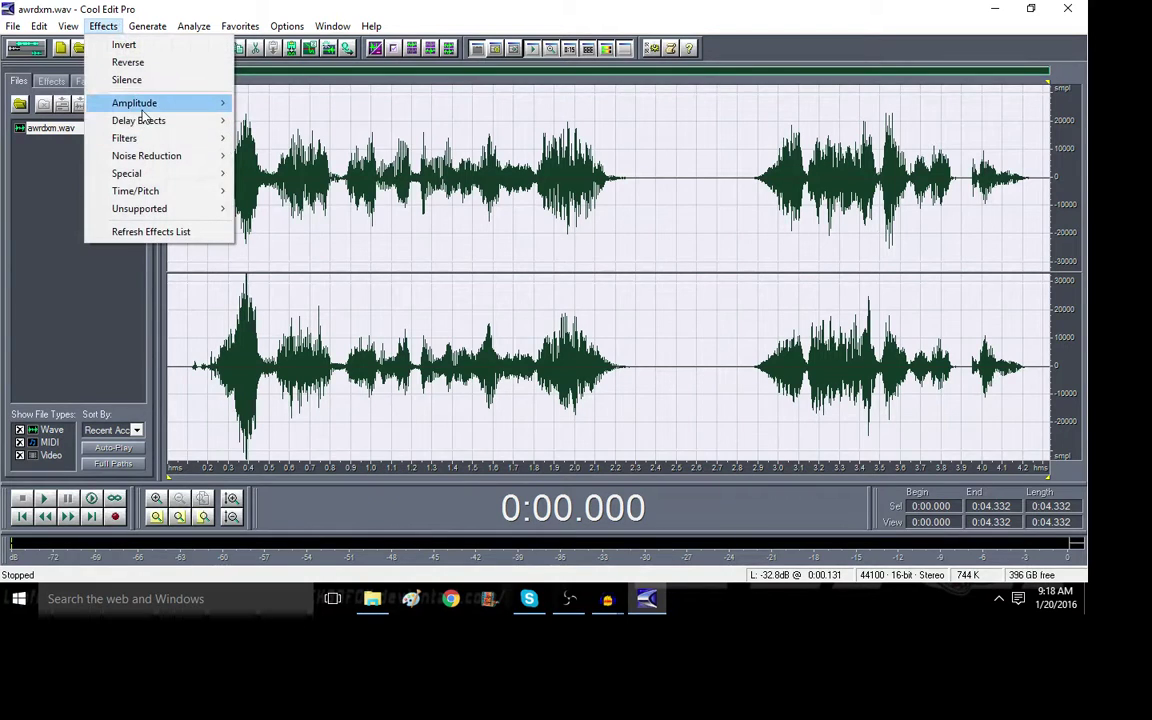
pyautogui.moveTo(225, 122)
pyautogui.click(272, 121)
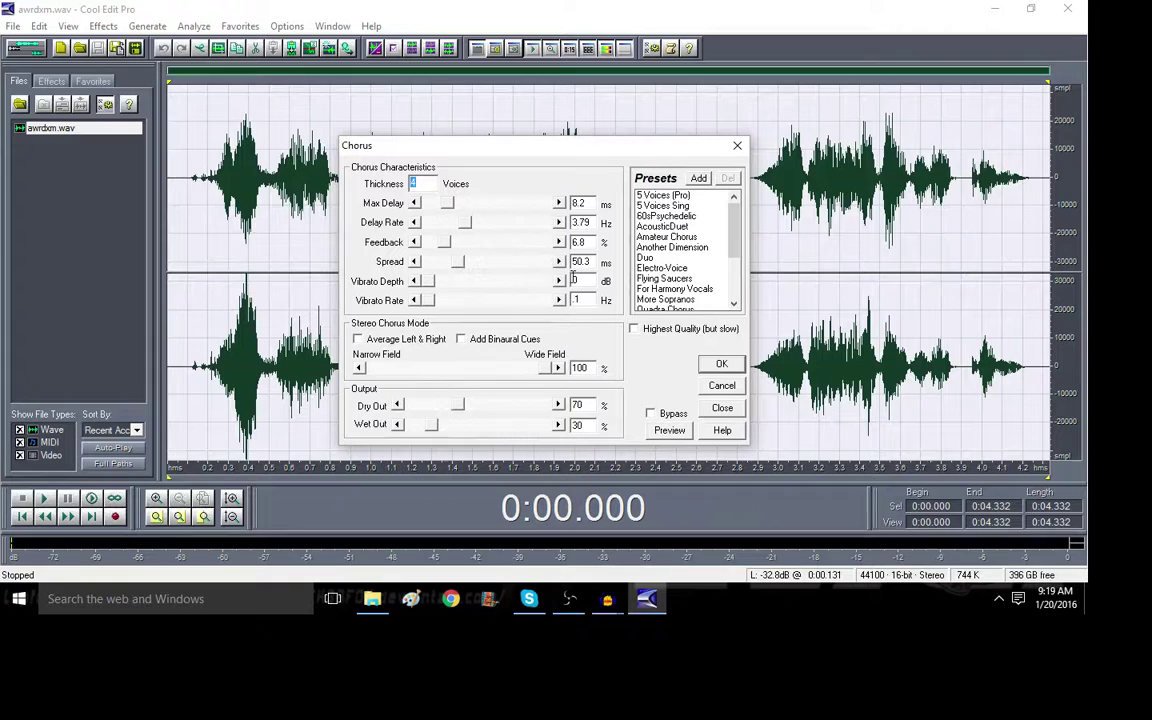
pyautogui.click(720, 365)
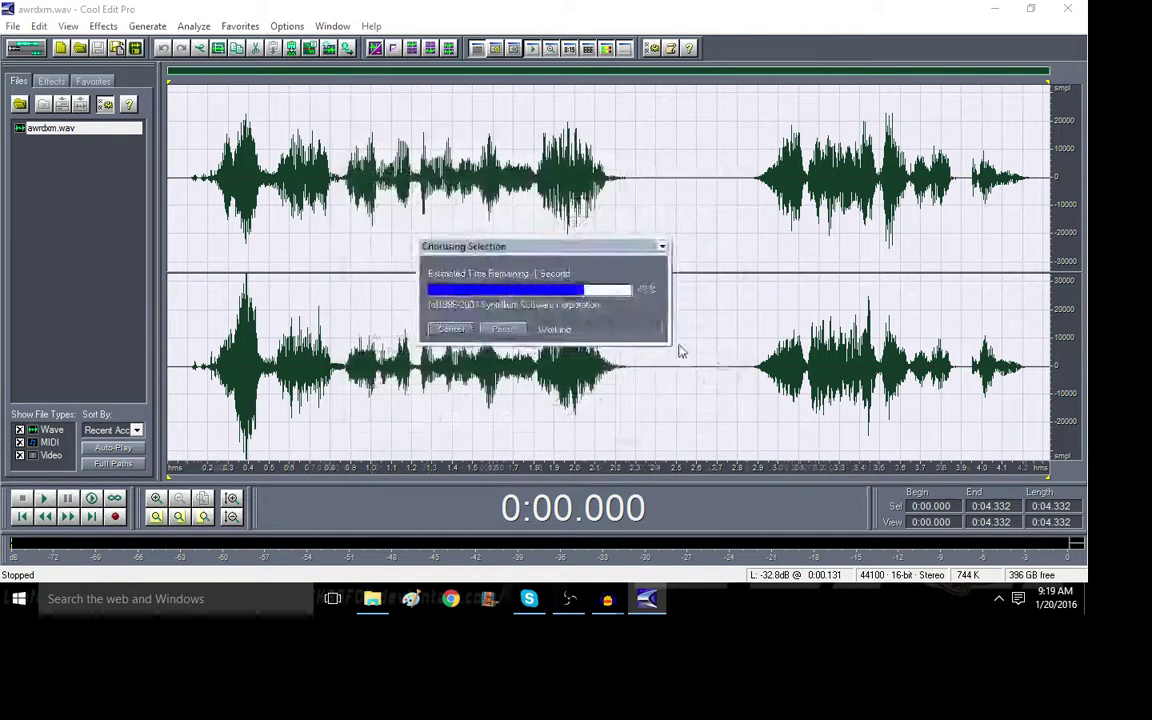
pyautogui.press('space')
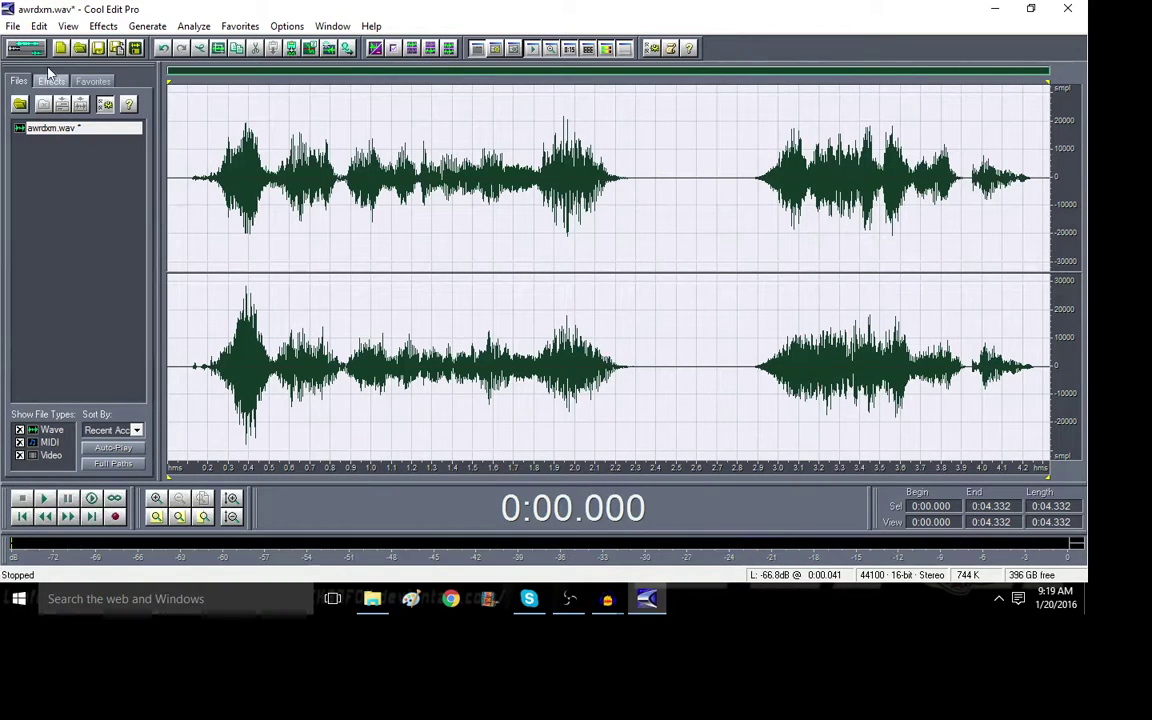
# Step: Compress awrdxm.wav at 4.2:1 above -31.2 dB with 13.8 dB gain, previewing before applying
pyautogui.click(103, 26)
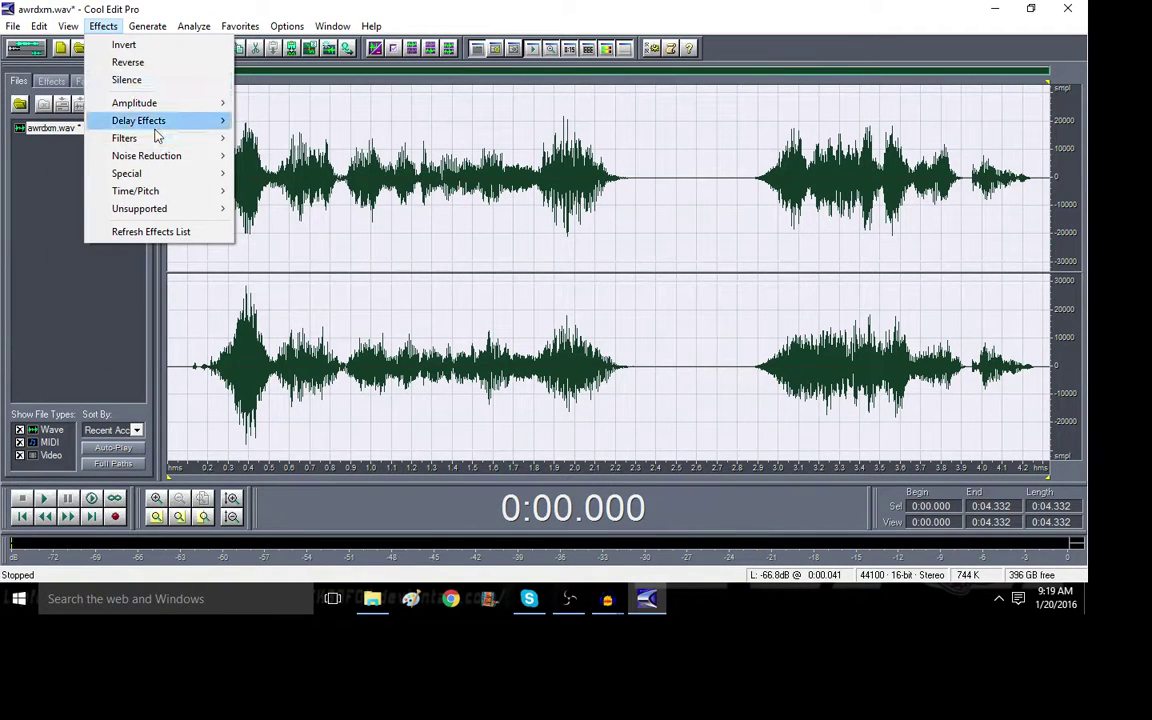
pyautogui.moveTo(150, 103)
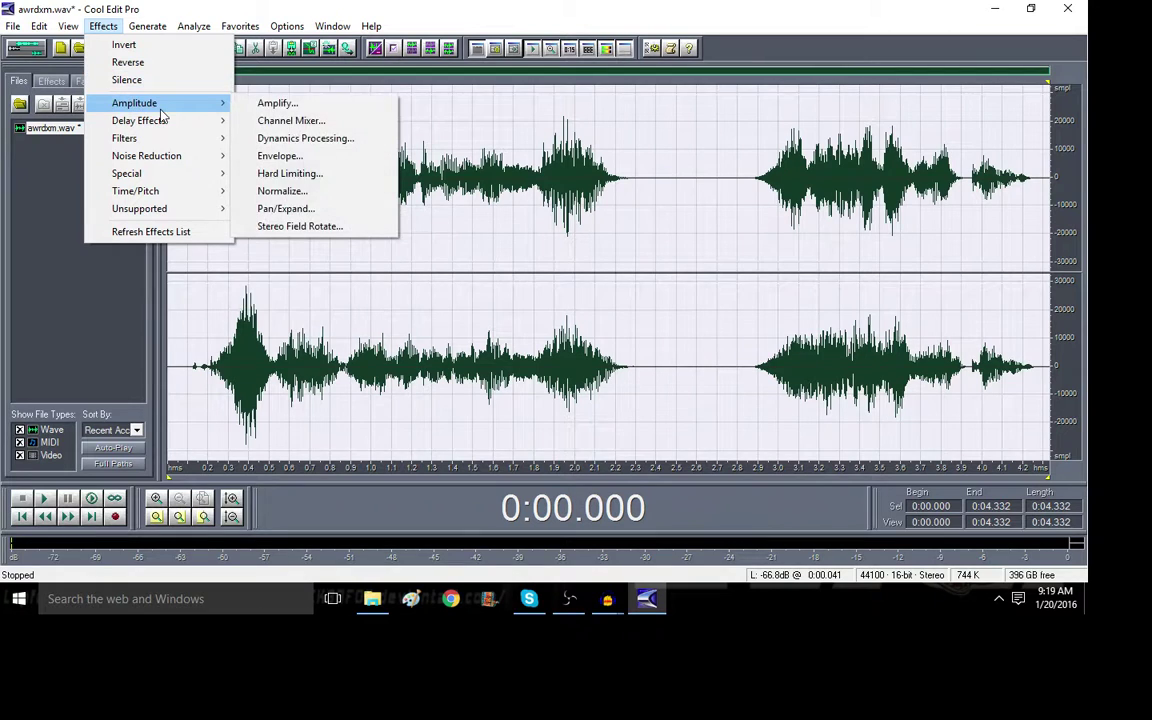
pyautogui.click(285, 138)
pyautogui.click(386, 155)
pyautogui.click(352, 155)
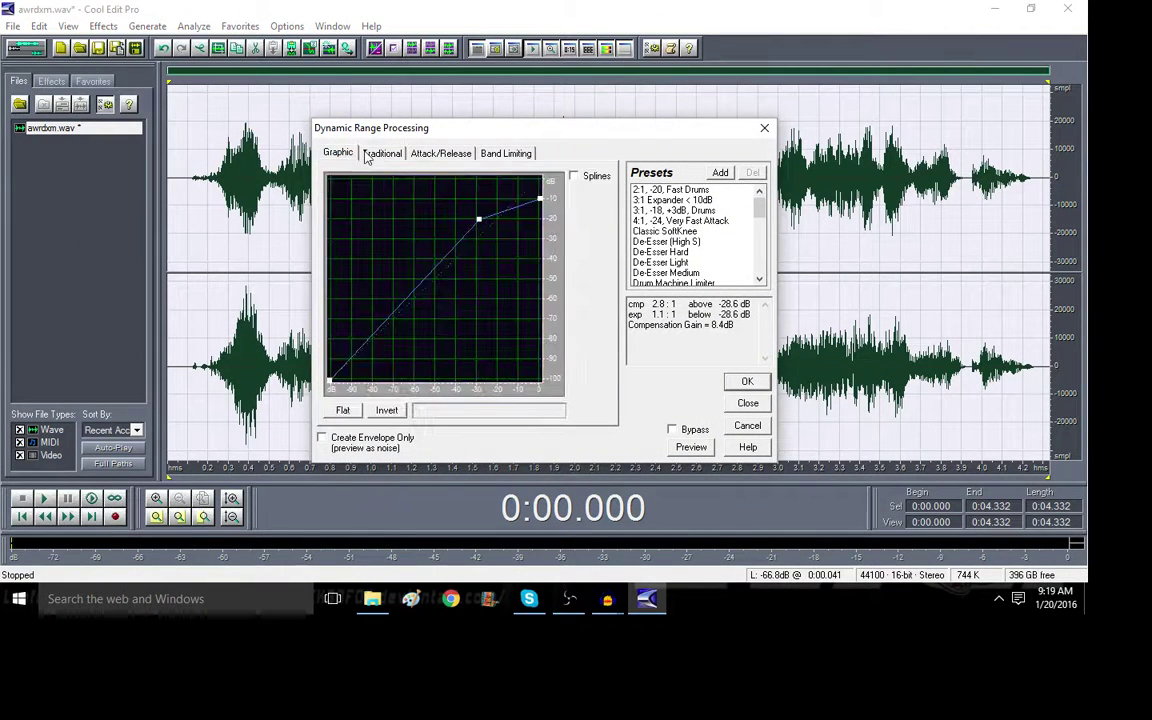
pyautogui.moveTo(480, 226)
pyautogui.mouseDown()
pyautogui.moveTo(393, 283)
pyautogui.moveTo(455, 280)
pyautogui.moveTo(473, 214)
pyautogui.mouseUp()
pyautogui.click(691, 447)
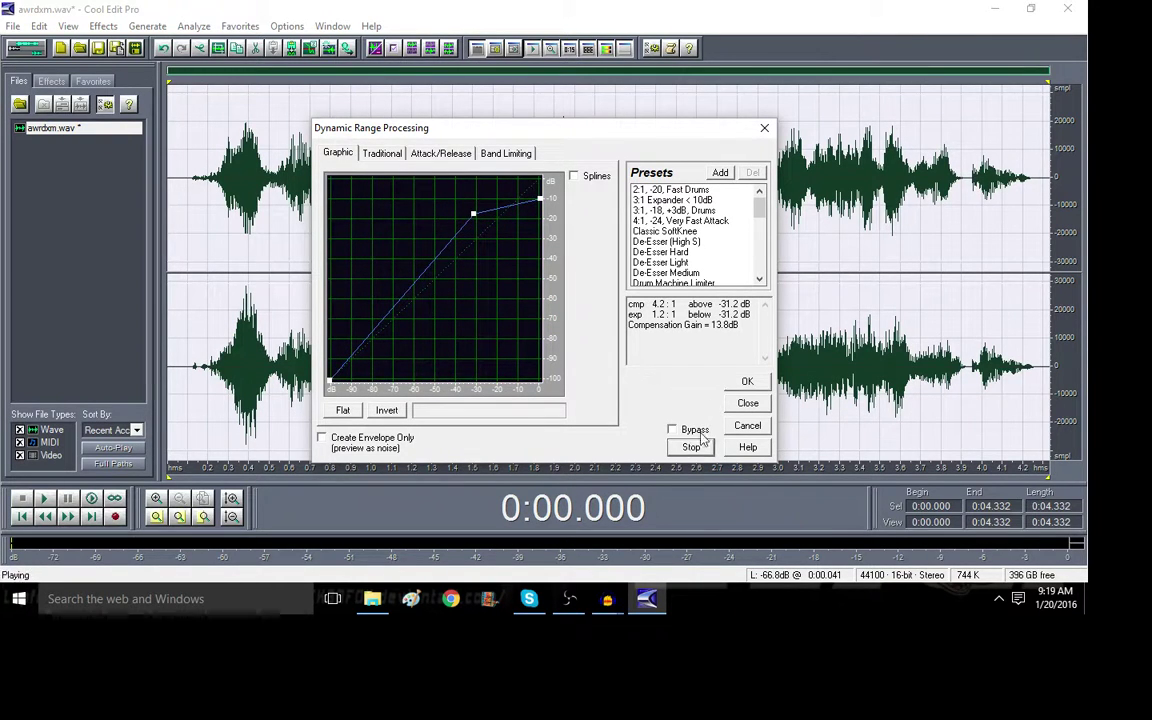
pyautogui.click(747, 384)
# Step: Fade in the quiet start of the first phrase
pyautogui.scroll(3, 615, 254)
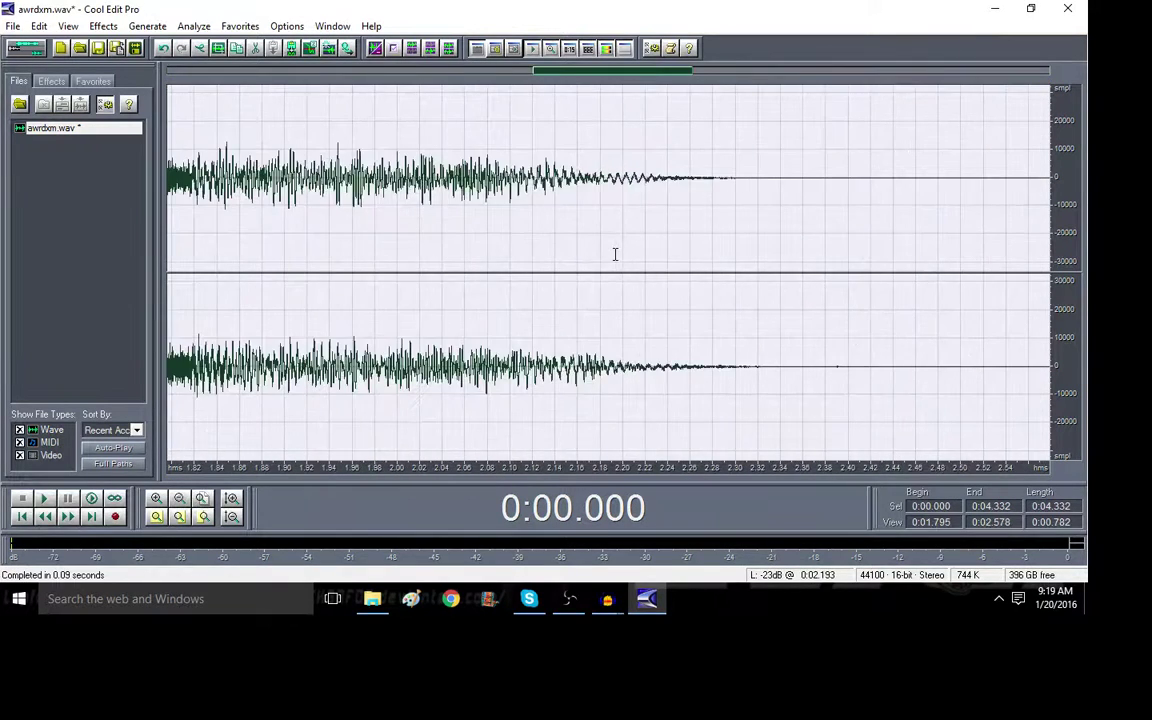
pyautogui.scroll(-5, 648, 283)
pyautogui.scroll(2, 321, 221)
pyautogui.scroll(1, 410, 215)
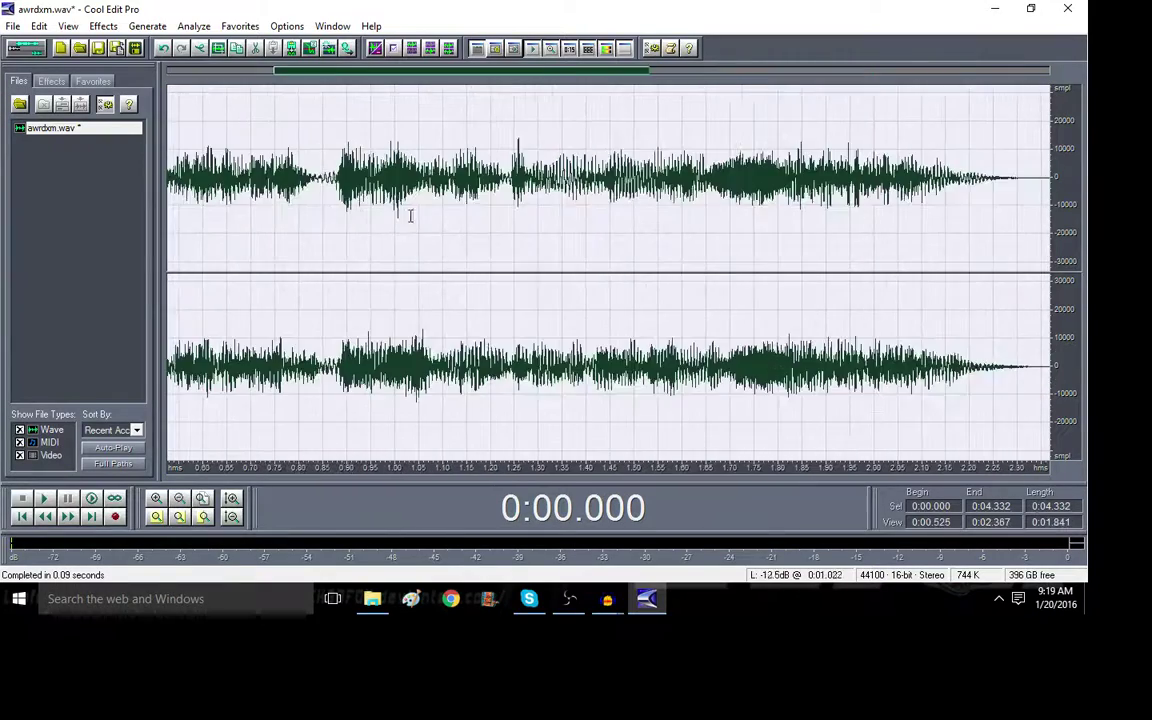
pyautogui.scroll(2, 410, 215)
pyautogui.moveTo(361, 69); pyautogui.dragTo(190, 70)
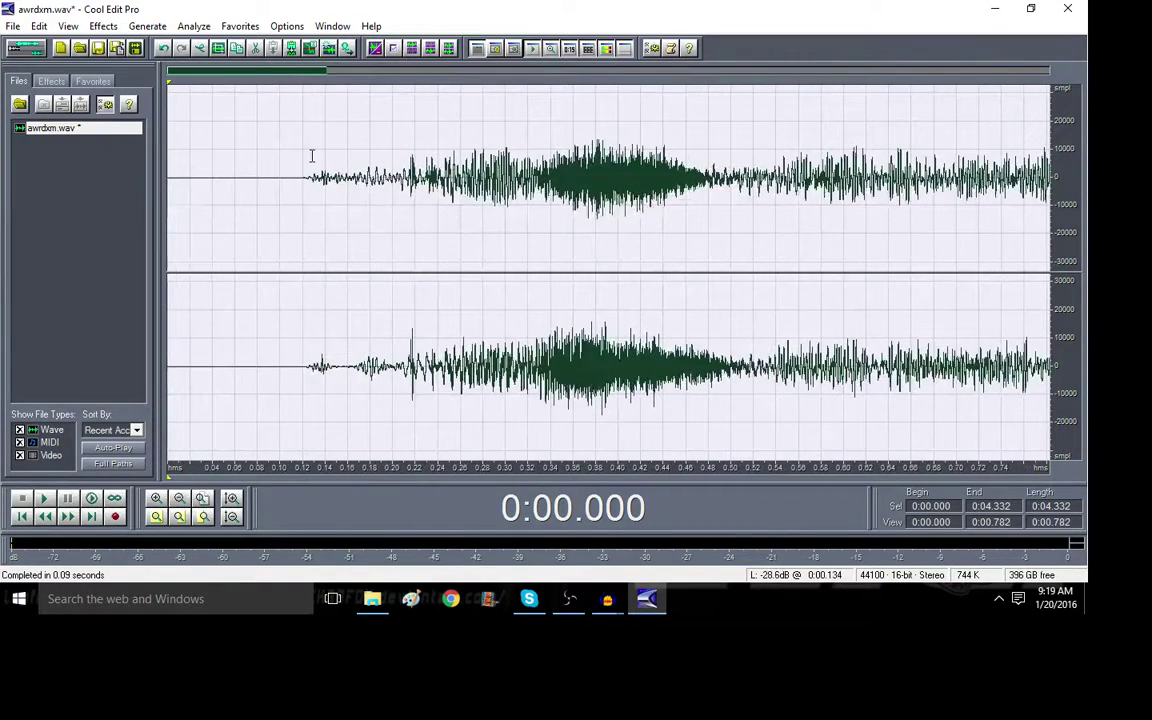
pyautogui.moveTo(301, 156); pyautogui.dragTo(424, 160)
pyautogui.click(240, 26)
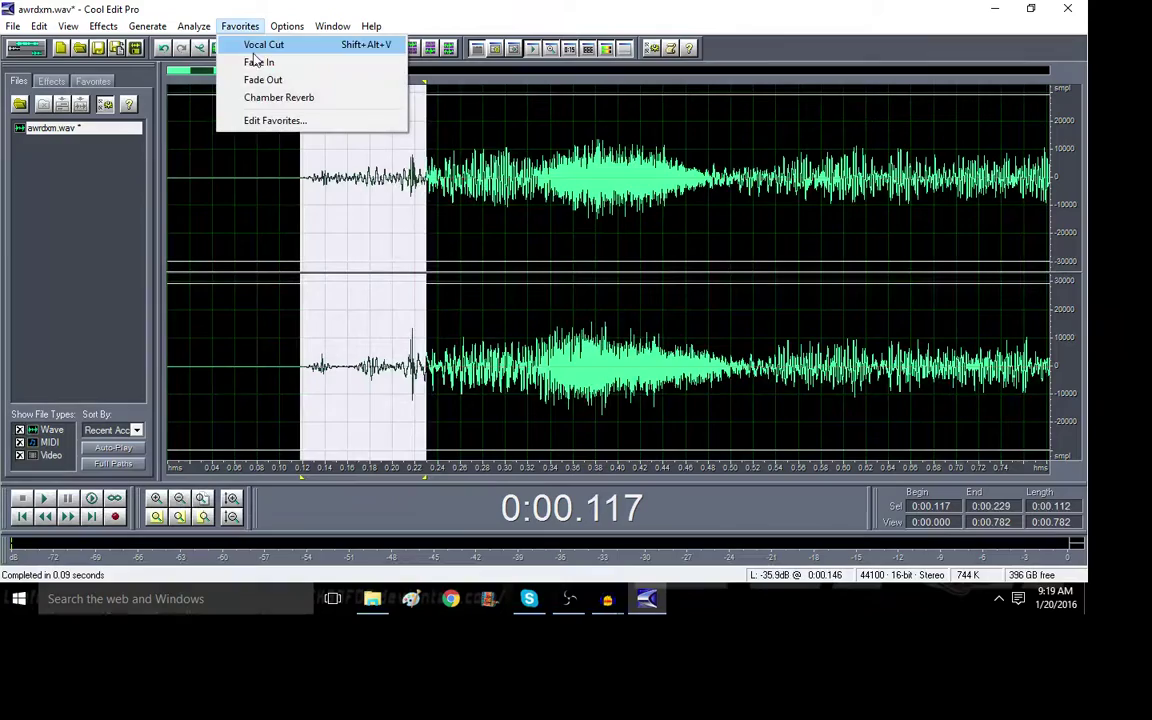
pyautogui.click(258, 62)
# Step: Fade out the decaying tail of the first phrase, ending at 2.344 s
pyautogui.moveTo(244, 72); pyautogui.dragTo(617, 103)
pyautogui.moveTo(453, 200); pyautogui.dragTo(669, 200)
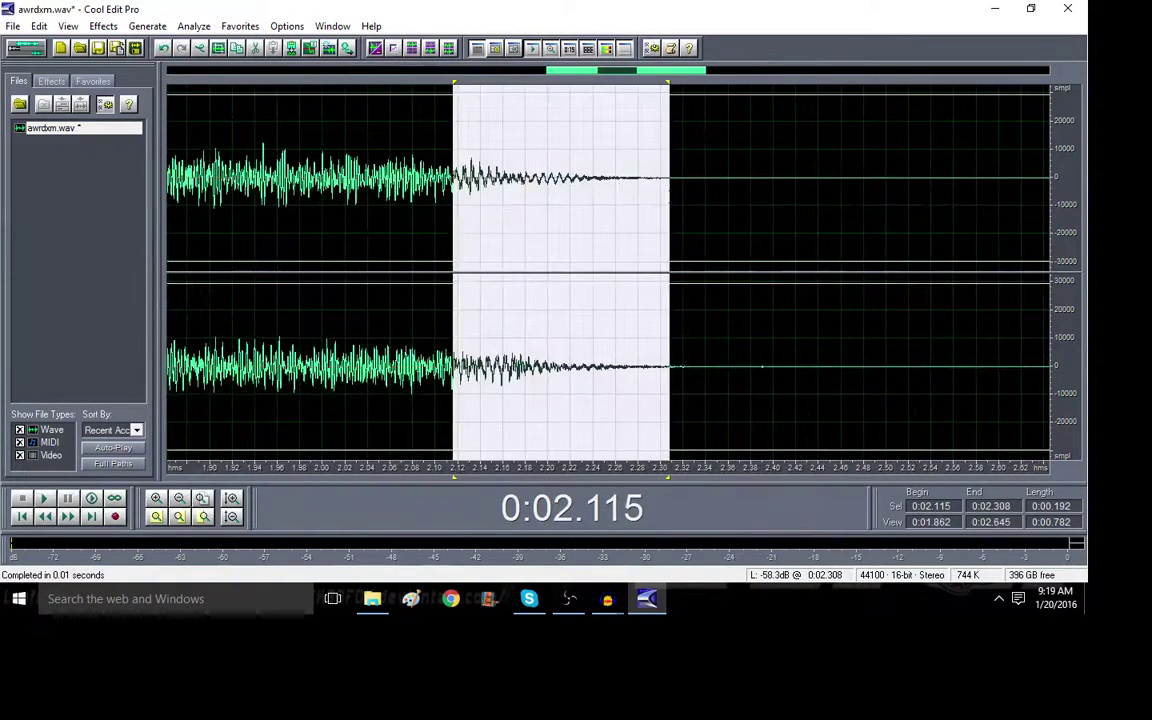
pyautogui.click(240, 26)
pyautogui.click(258, 77)
pyautogui.click(637, 200)
pyautogui.moveTo(488, 200); pyautogui.dragTo(697, 195)
pyautogui.click(287, 26)
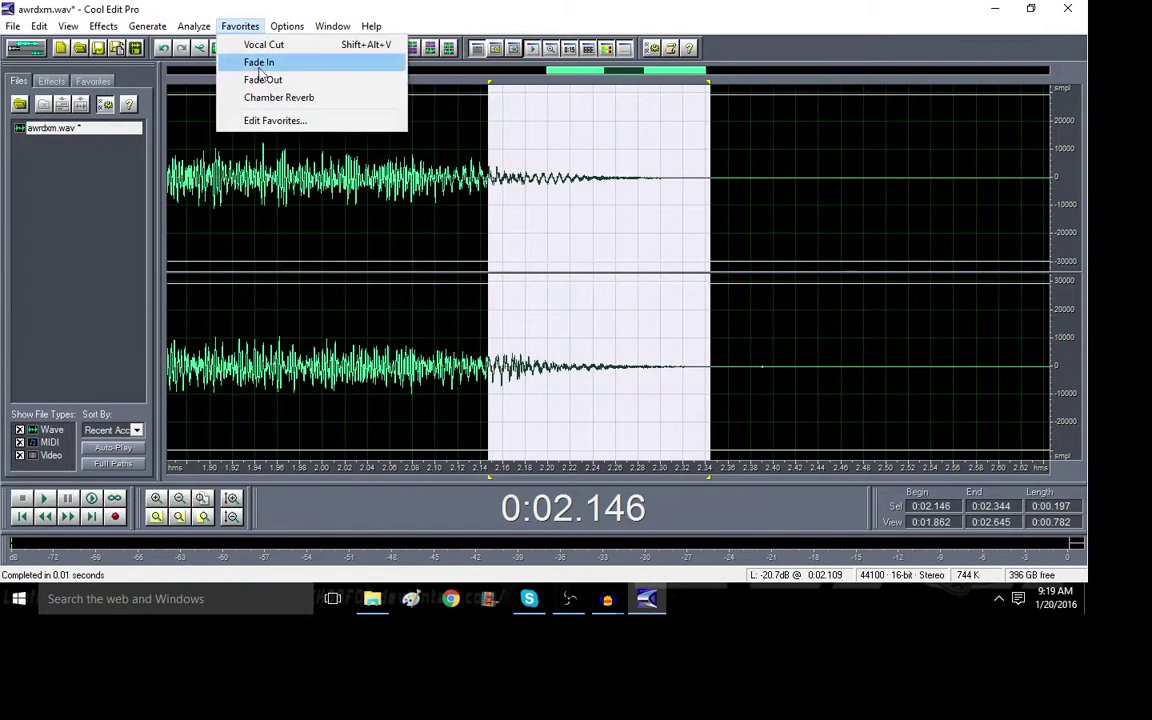
pyautogui.click(258, 63)
# Step: Fade in the start of the second phrase, 2.860–2.944 s
pyautogui.moveTo(586, 77); pyautogui.dragTo(725, 82)
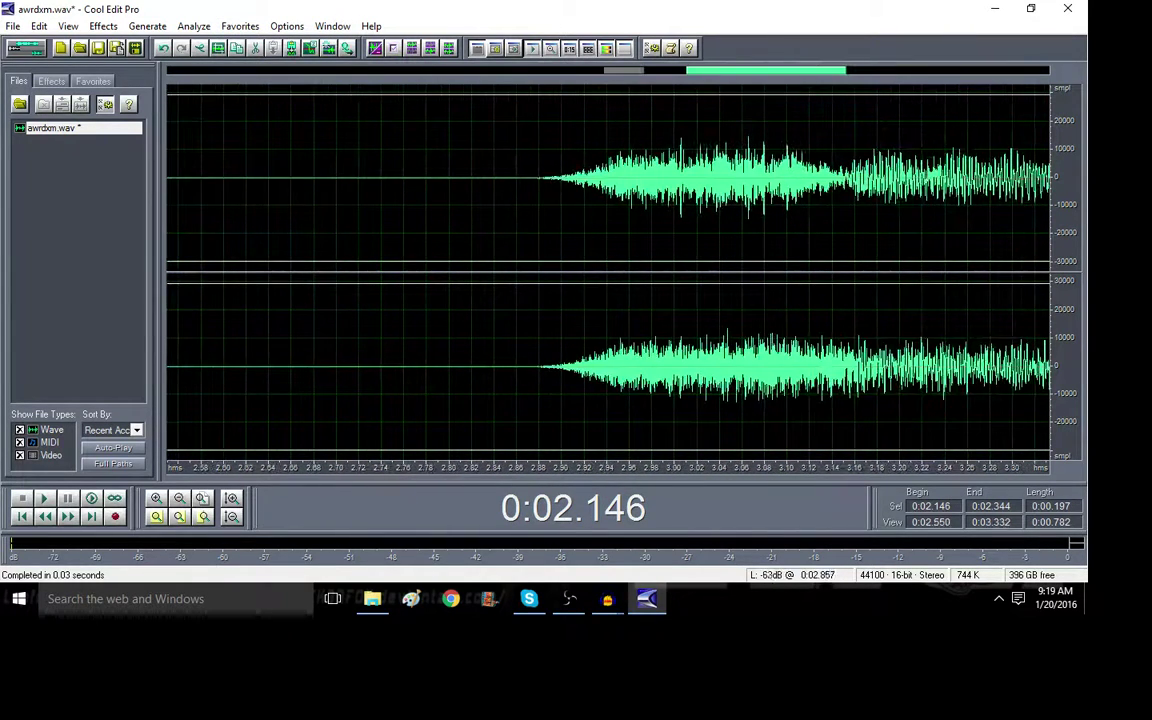
pyautogui.moveTo(543, 200); pyautogui.dragTo(626, 200)
pyautogui.click(240, 26)
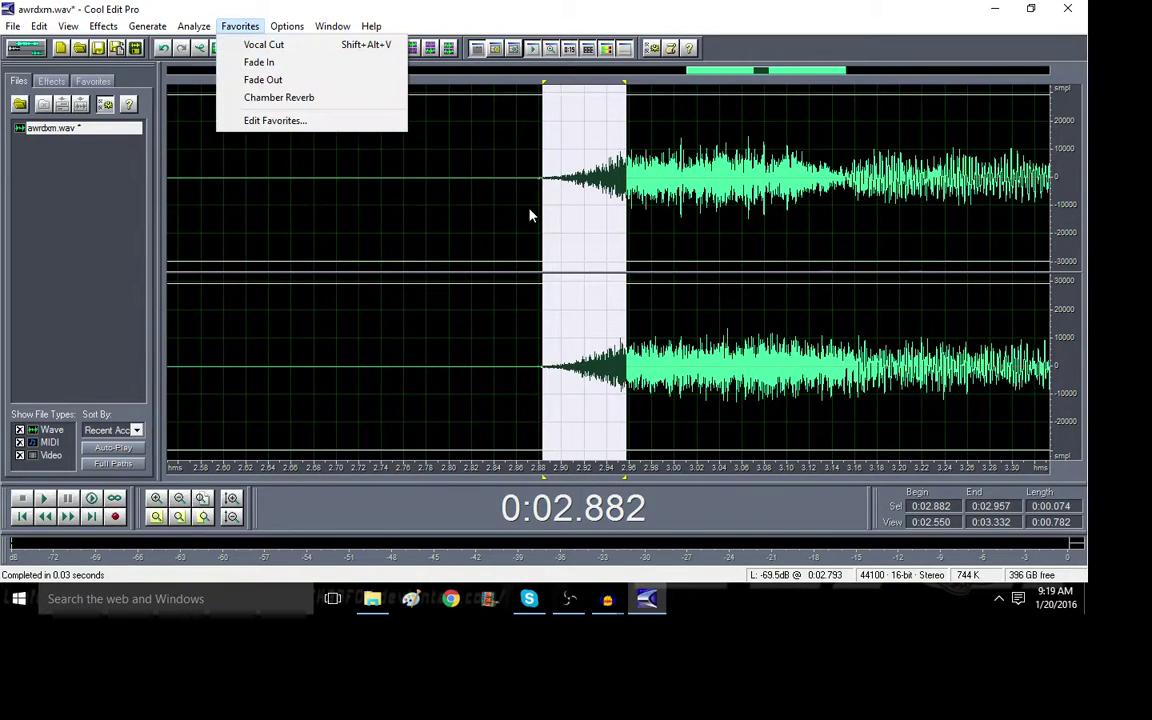
pyautogui.moveTo(518, 200); pyautogui.dragTo(607, 200)
pyautogui.click(240, 26)
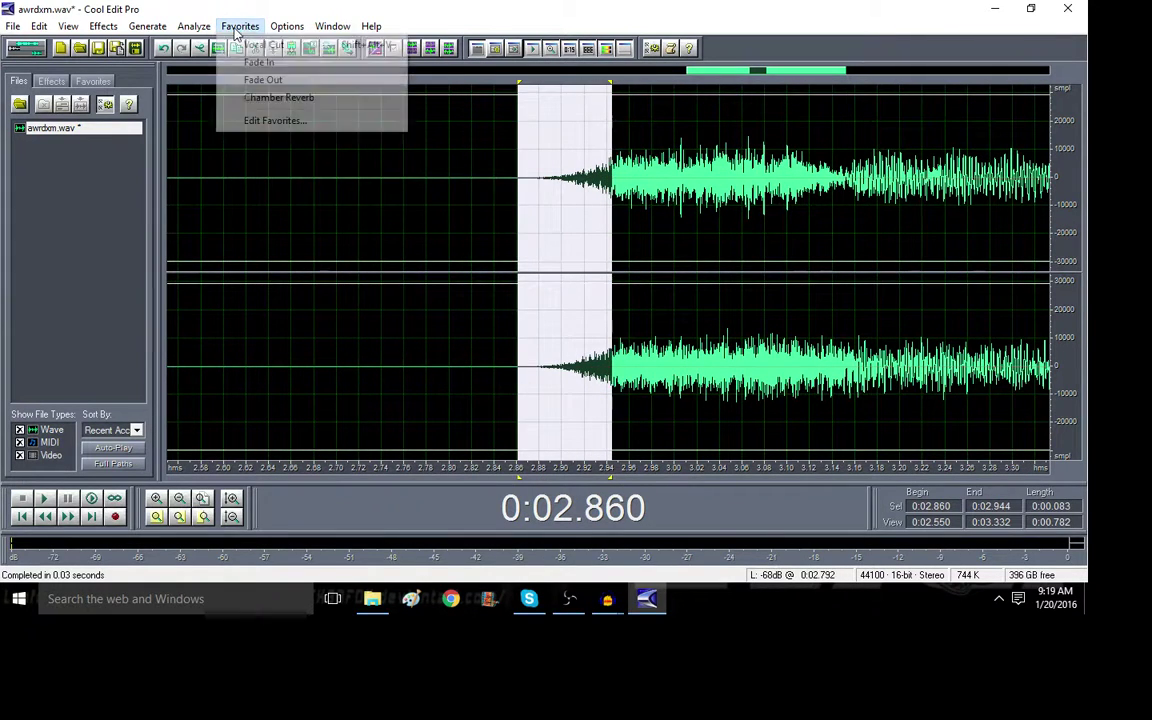
pyautogui.click(259, 61)
# Step: Zoom out to the whole recording and select all of it
pyautogui.moveTo(750, 75); pyautogui.dragTo(1013, 89)
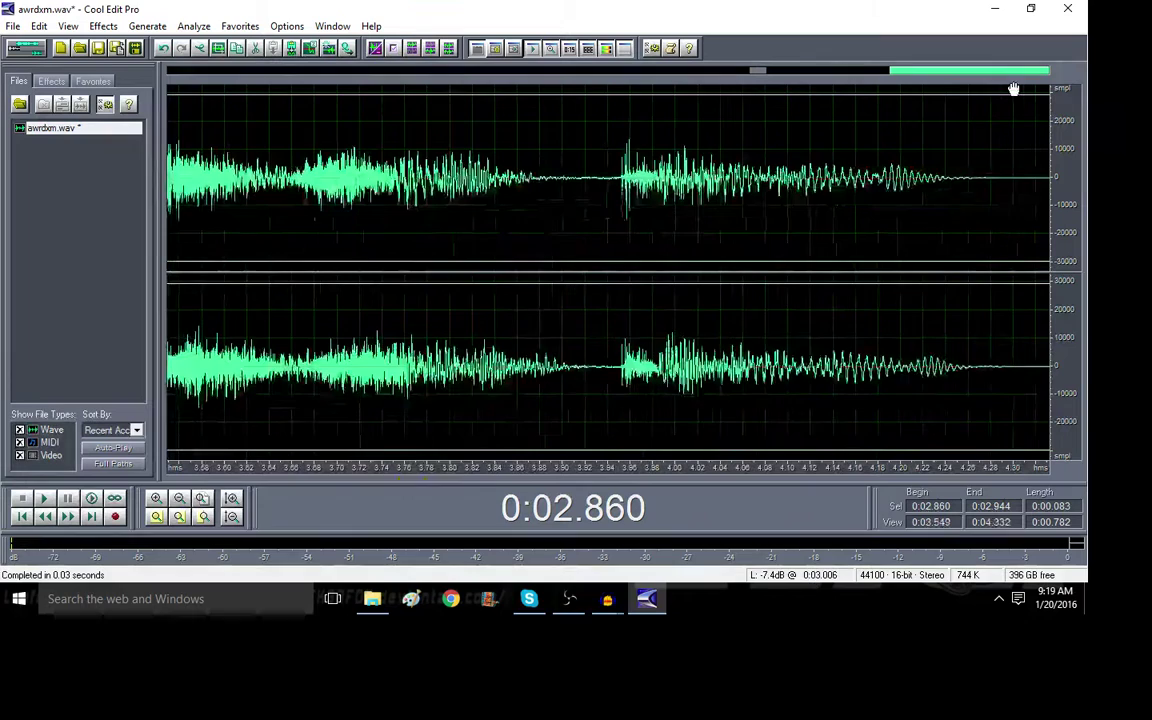
pyautogui.click(202, 498)
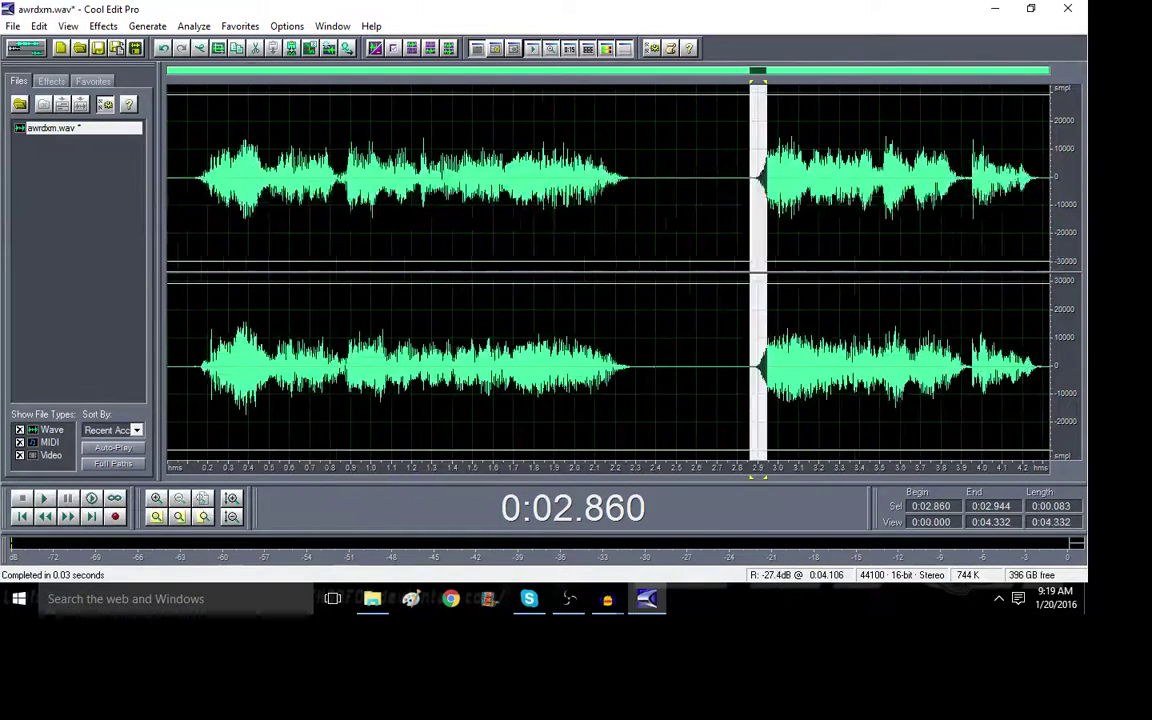
pyautogui.click(794, 404)
pyautogui.doubleClick(607, 404)
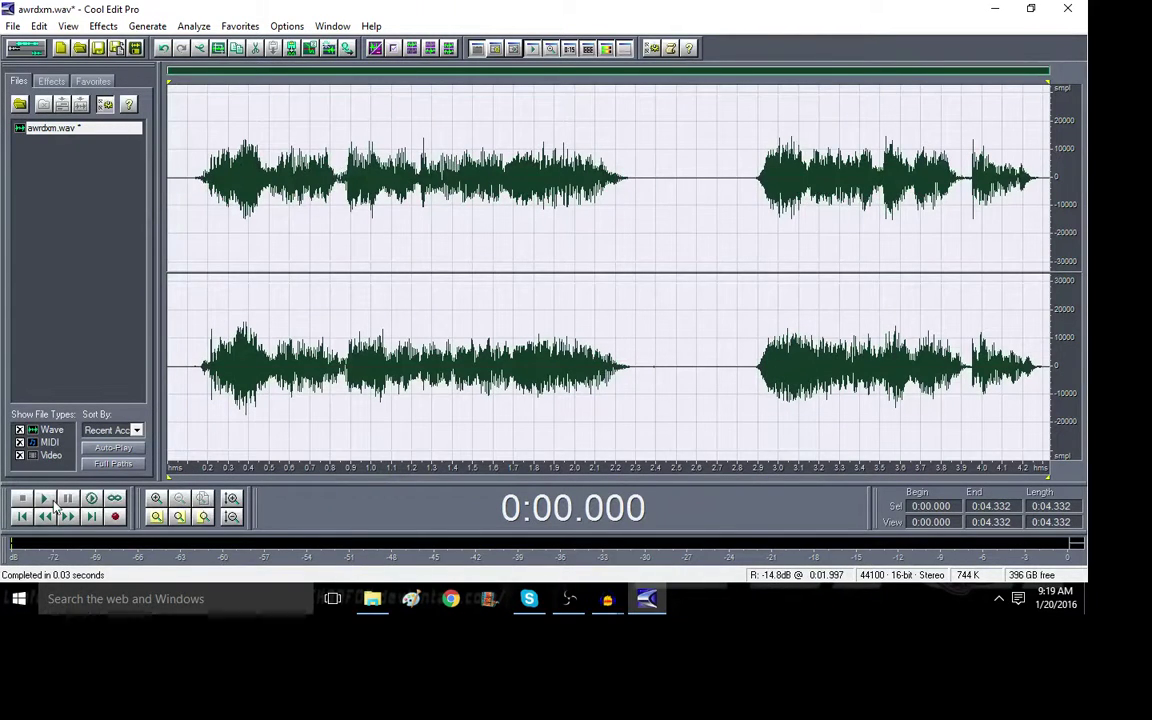
# Step: Play the faded recording, normalize it to 100%, then play the normalized result
pyautogui.click(45, 499)
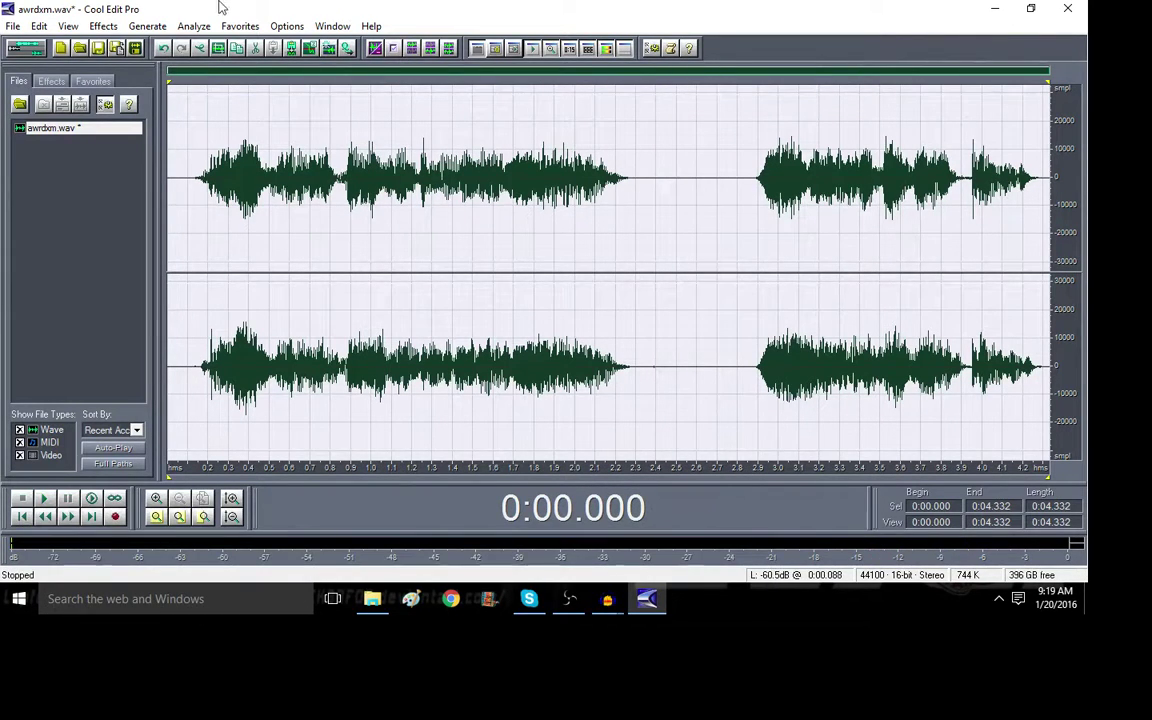
pyautogui.click(68, 26)
pyautogui.moveTo(103, 26)
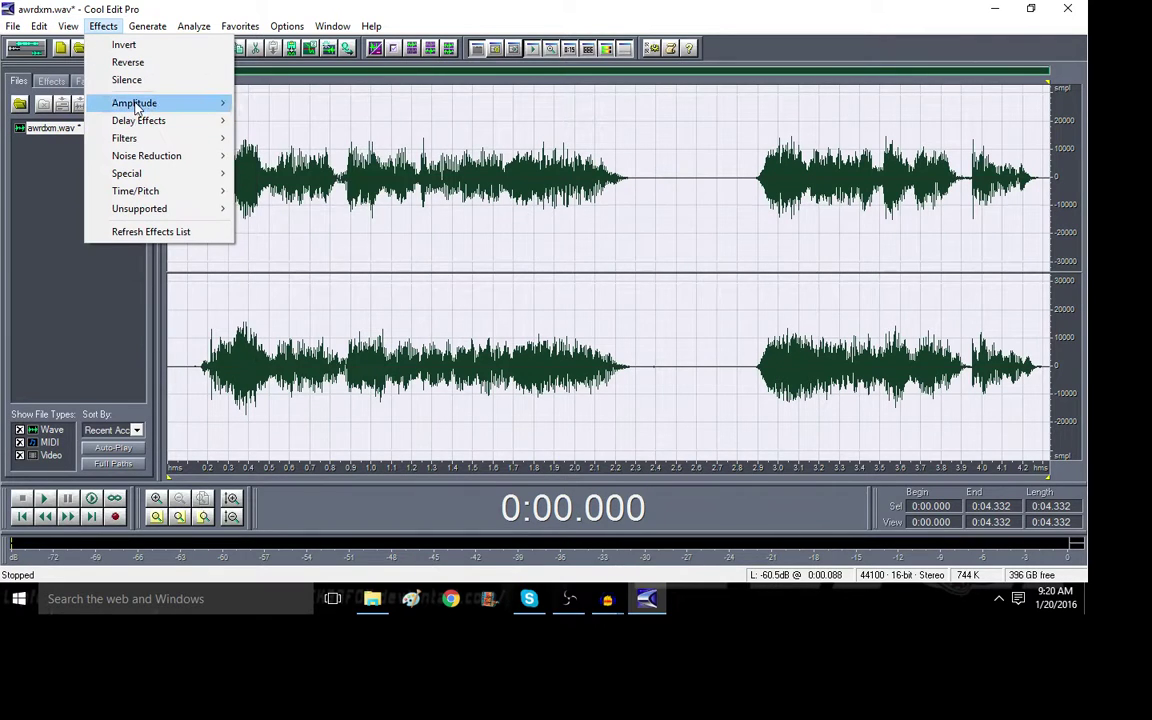
pyautogui.moveTo(136, 104)
pyautogui.click(303, 190)
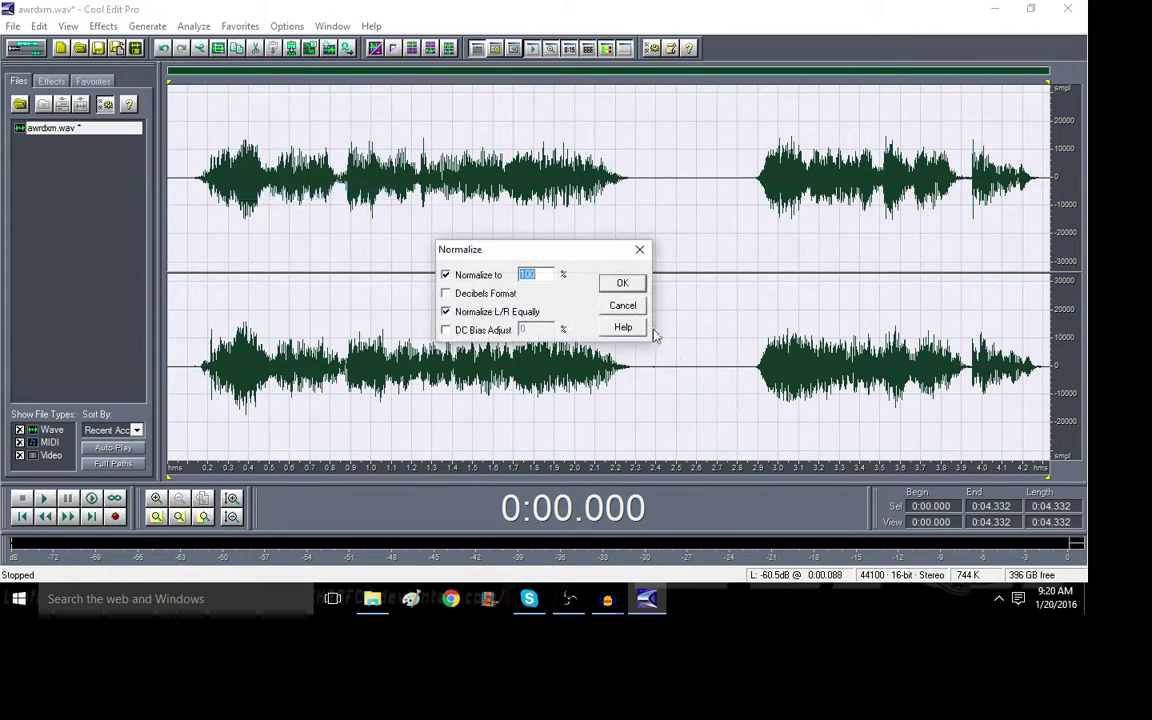
pyautogui.click(620, 285)
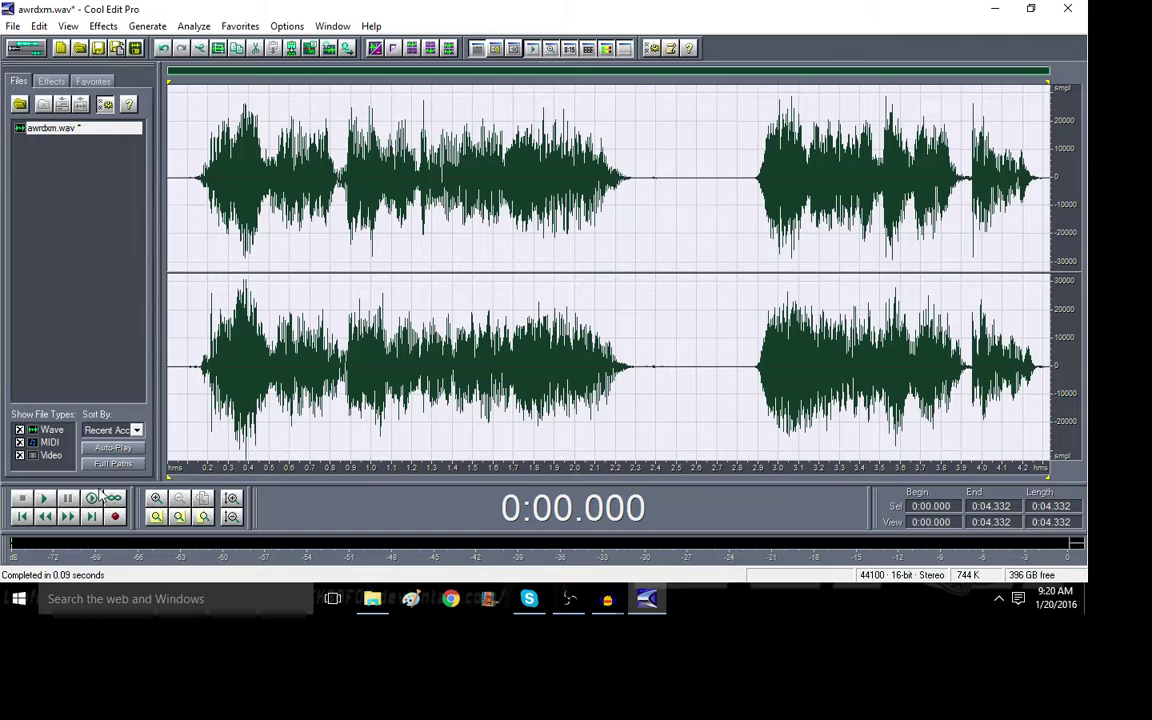
pyautogui.click(43, 498)
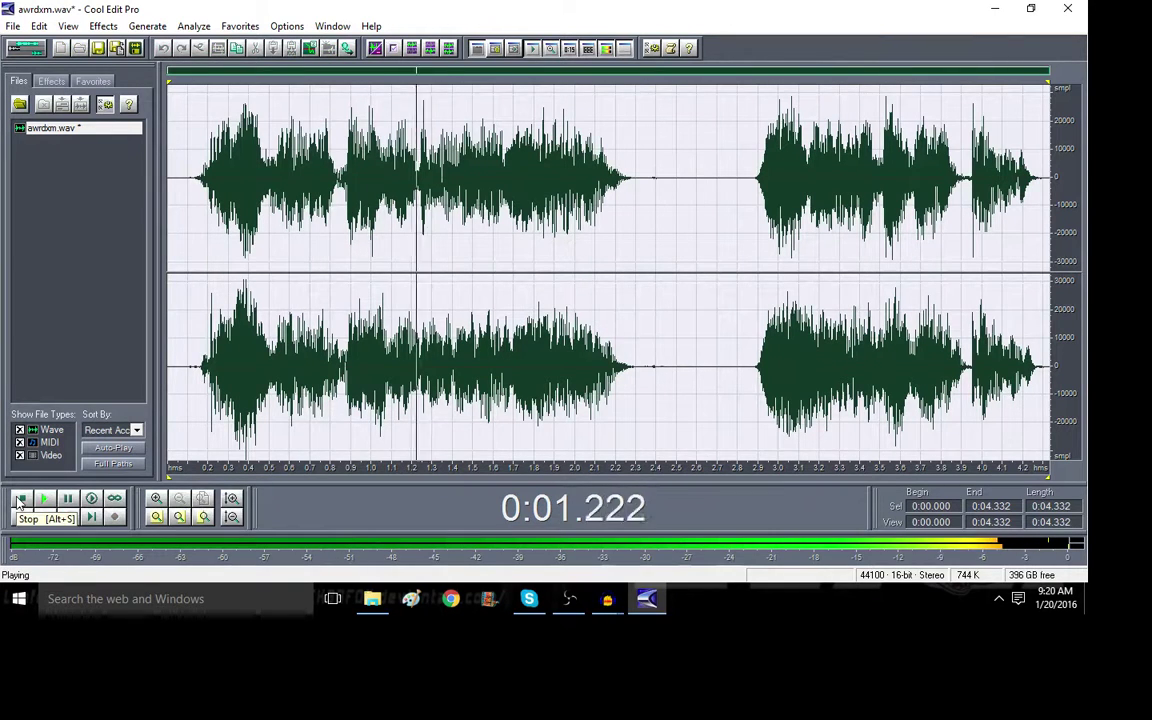